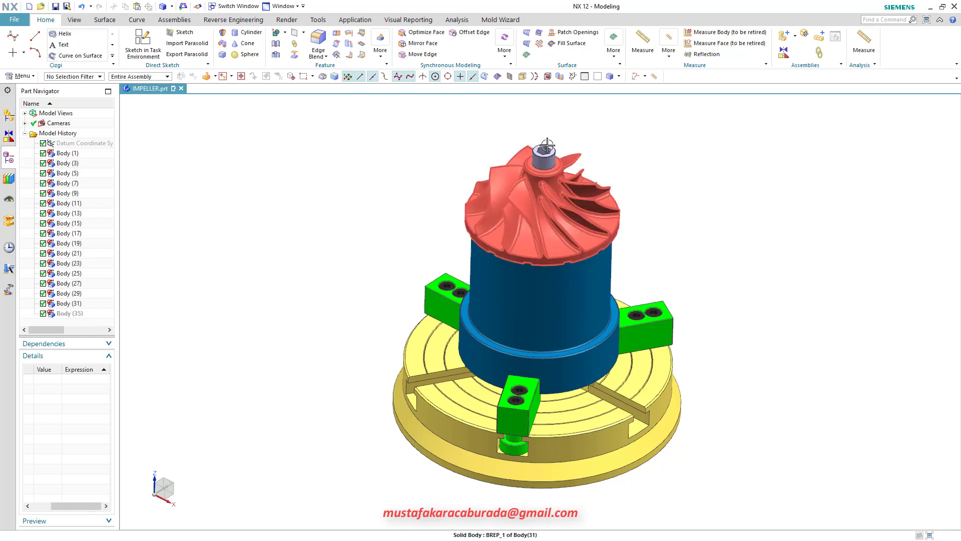
# - Switch to Manufacturing and initialize cam_general with the mill_multi_blade CAM setup
pyautogui.moveTo(491, 257)
pyautogui.mouseDown(button='middle')
pyautogui.moveTo(527, 260)
pyautogui.moveTo(533, 278)
pyautogui.moveTo(492, 337)
pyautogui.mouseUp(button='middle')
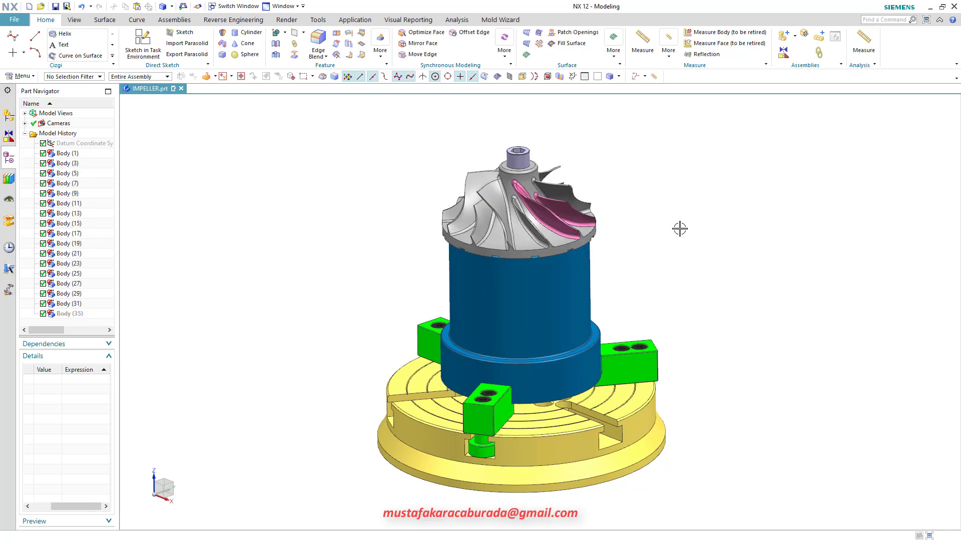
pyautogui.moveTo(680, 229)
pyautogui.mouseDown(button='middle')
pyautogui.moveTo(630, 247)
pyautogui.moveTo(619, 241)
pyautogui.moveTo(633, 245)
pyautogui.mouseUp(button='middle')
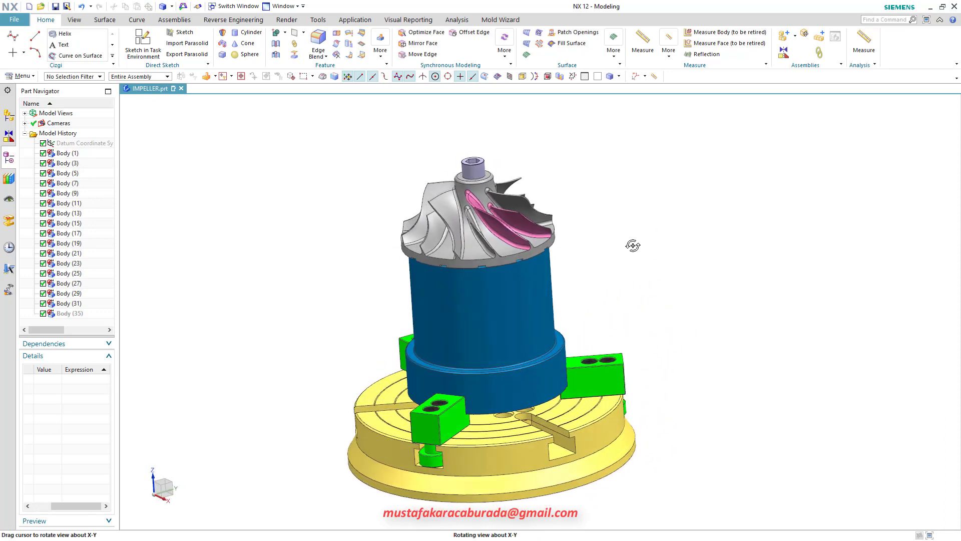
pyautogui.click(253, 193)
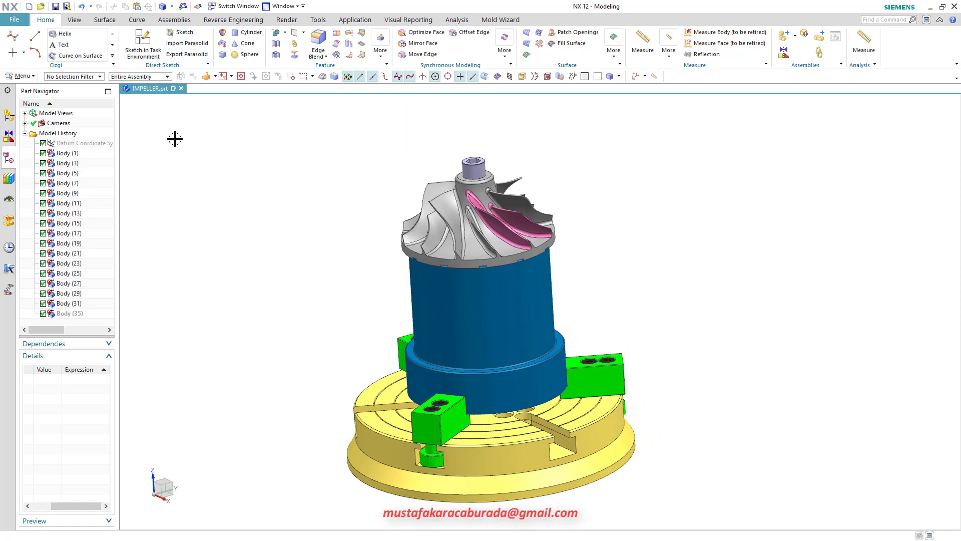
pyautogui.click(15, 23)
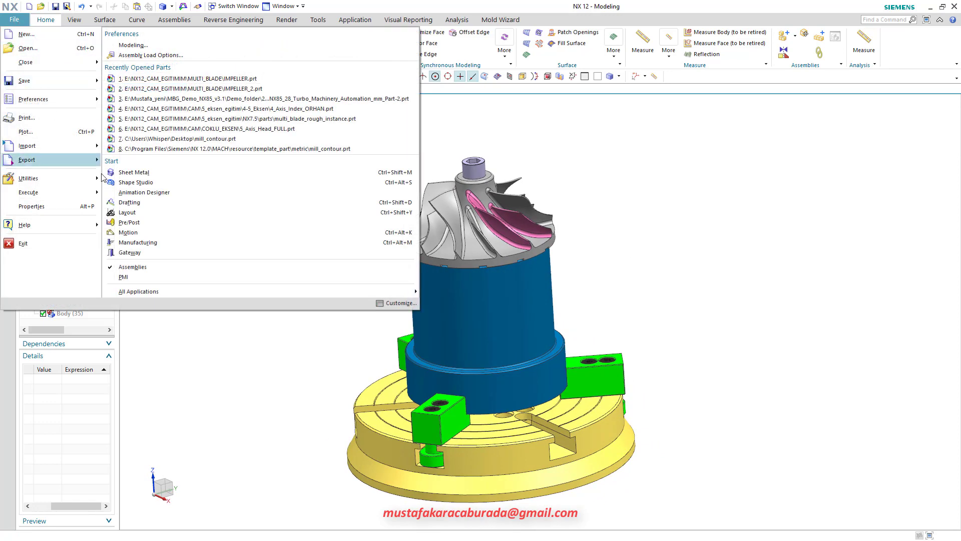
pyautogui.click(139, 244)
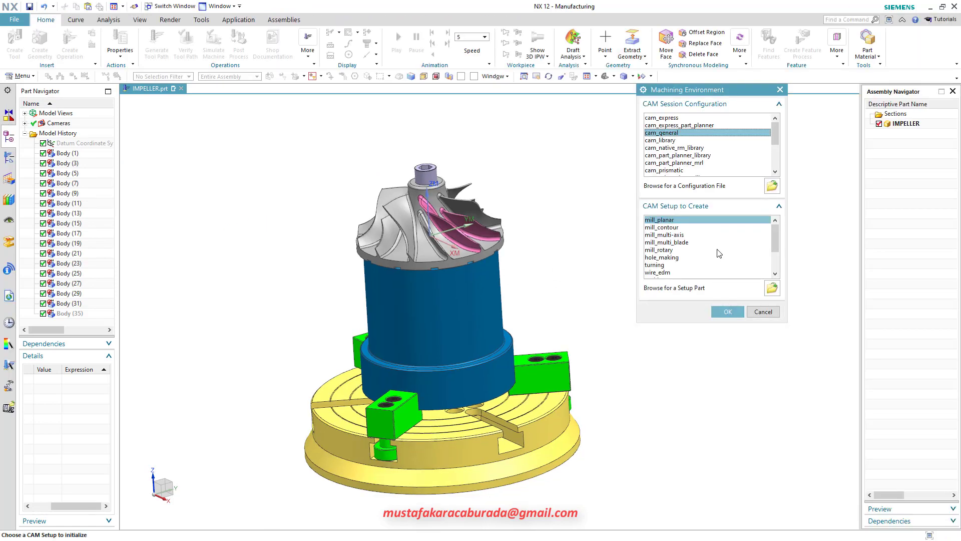
pyautogui.click(665, 243)
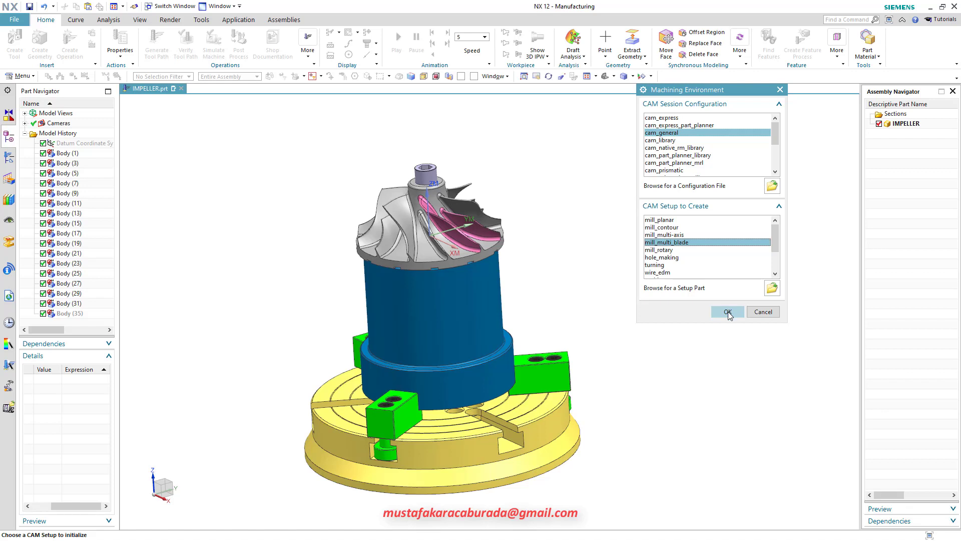
pyautogui.click(728, 314)
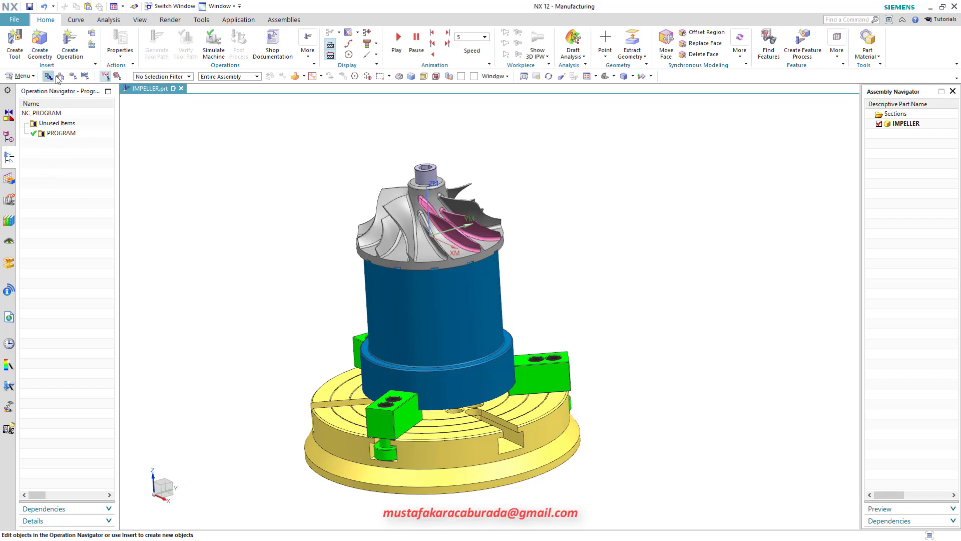
# - Show the Geometry View with MCS expanded to reveal WORKPIECE
pyautogui.click(73, 77)
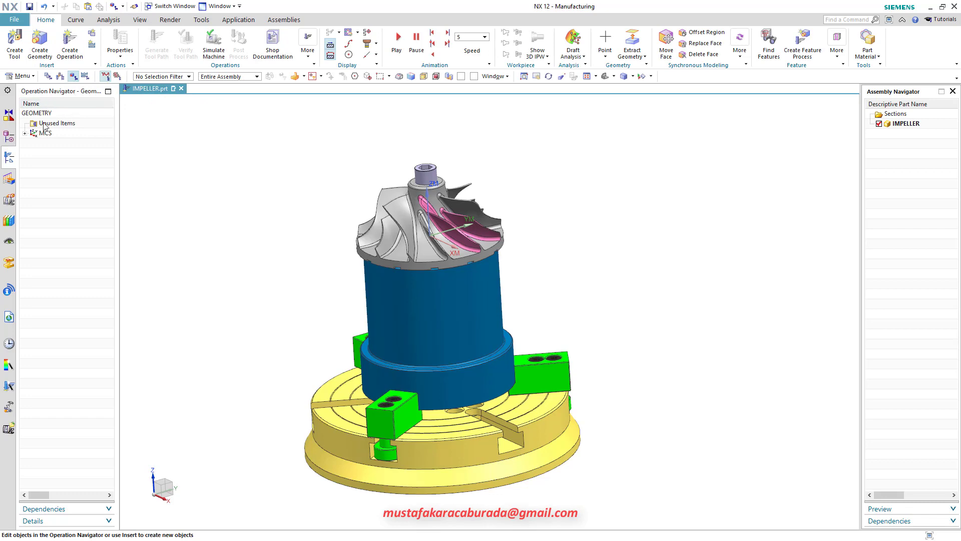
pyautogui.click(24, 132)
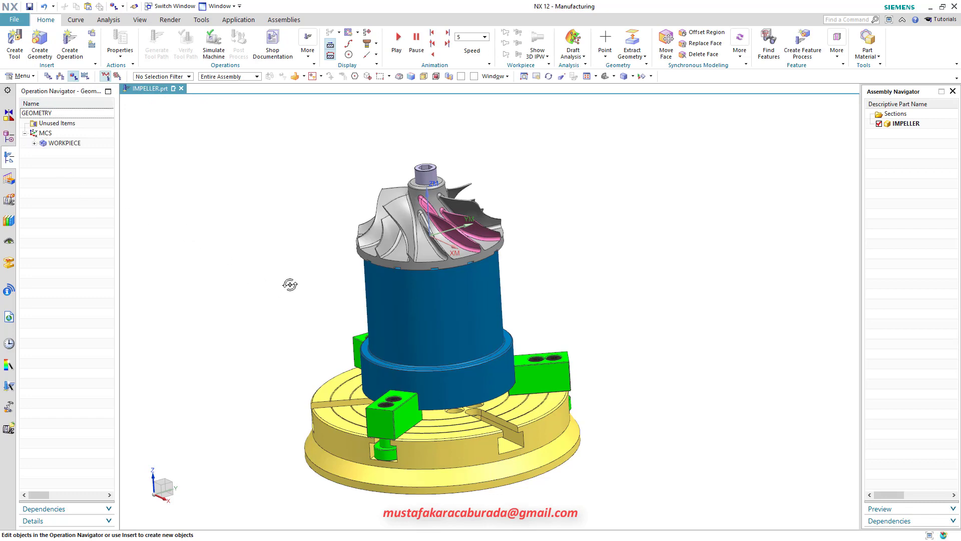
pyautogui.moveTo(289, 283)
pyautogui.mouseDown(button='middle')
pyautogui.moveTo(282, 273)
pyautogui.moveTo(430, 220)
pyautogui.mouseUp(button='middle')
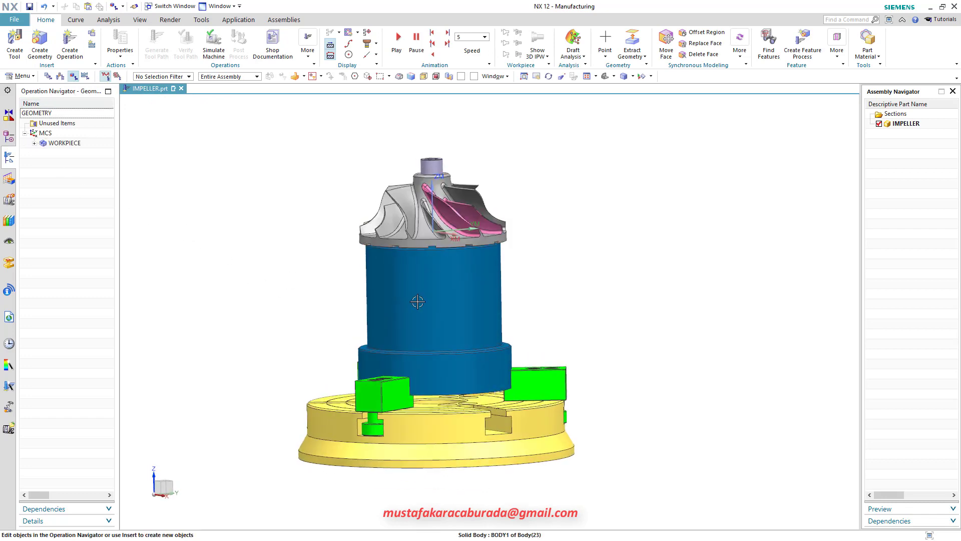
pyautogui.moveTo(418, 301)
pyautogui.mouseDown(button='middle')
pyautogui.moveTo(408, 318)
pyautogui.moveTo(402, 305)
pyautogui.moveTo(435, 302)
pyautogui.moveTo(435, 324)
pyautogui.moveTo(423, 276)
pyautogui.mouseUp(button='middle')
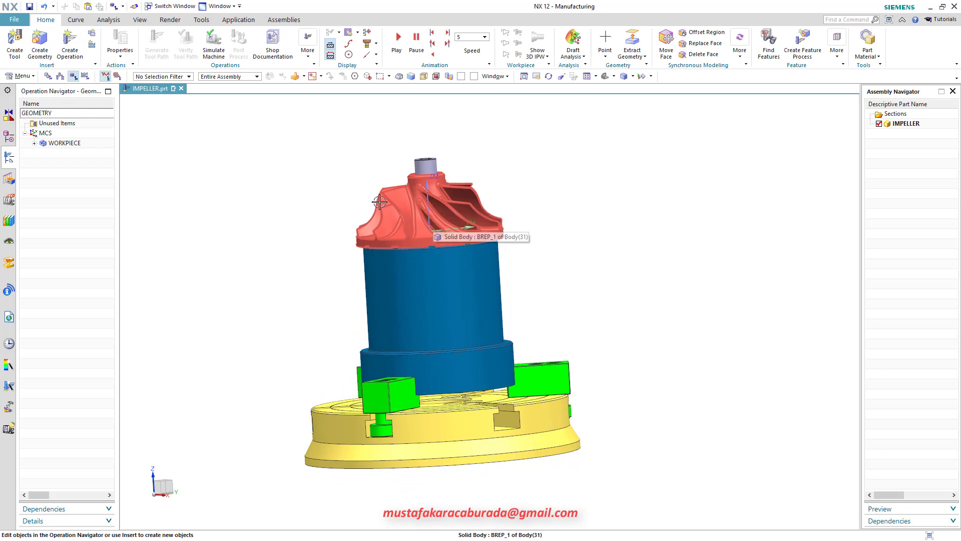
# - Place the WCS origin at the centre of the chuck's top face
pyautogui.doubleClick(426, 215)
pyautogui.moveTo(426, 216); pyautogui.dragTo(389, 326, button='middle')
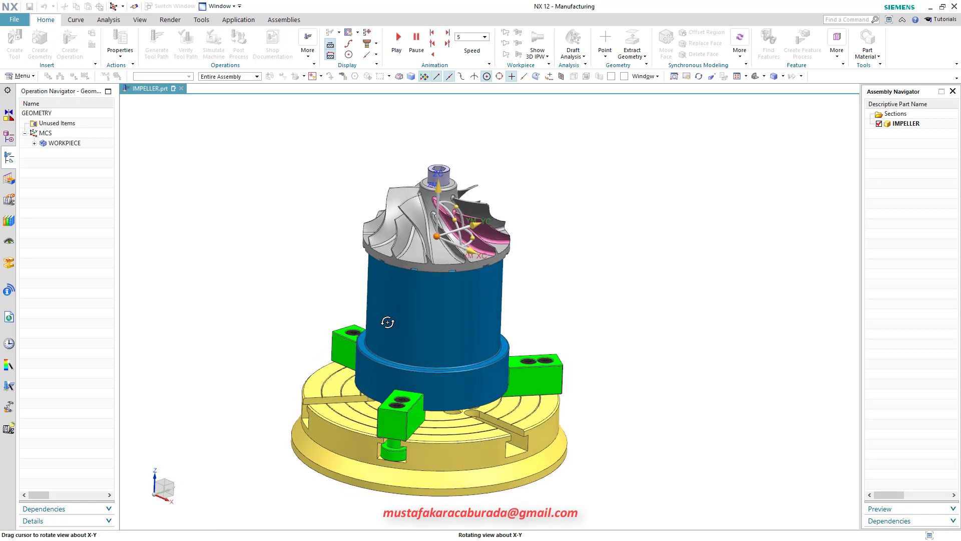
pyautogui.scroll(5, 326, 422)
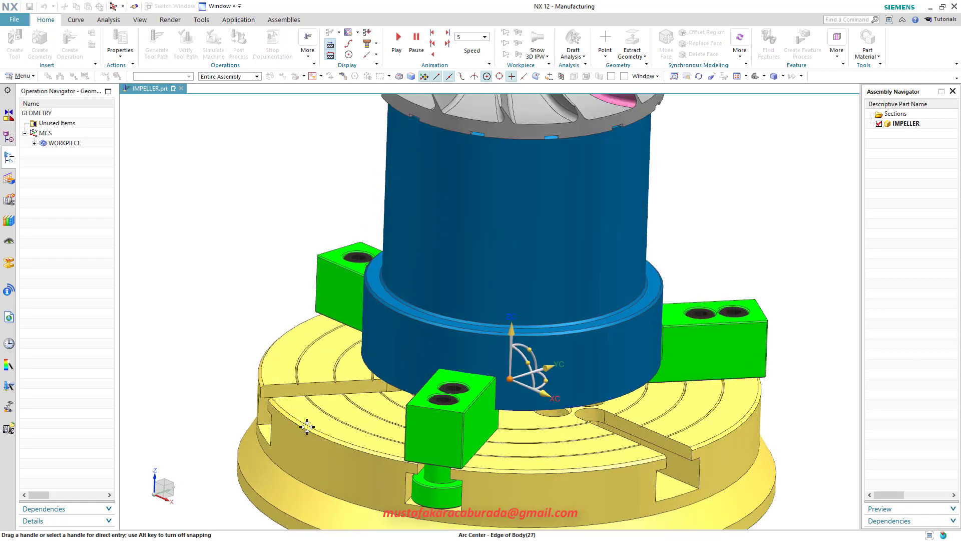
pyautogui.moveTo(453, 382)
pyautogui.mouseDown(button='middle')
pyautogui.moveTo(498, 370)
pyautogui.moveTo(517, 376)
pyautogui.moveTo(435, 346)
pyautogui.moveTo(497, 134)
pyautogui.mouseUp(button='middle')
pyautogui.scroll(-3, 420, 341)
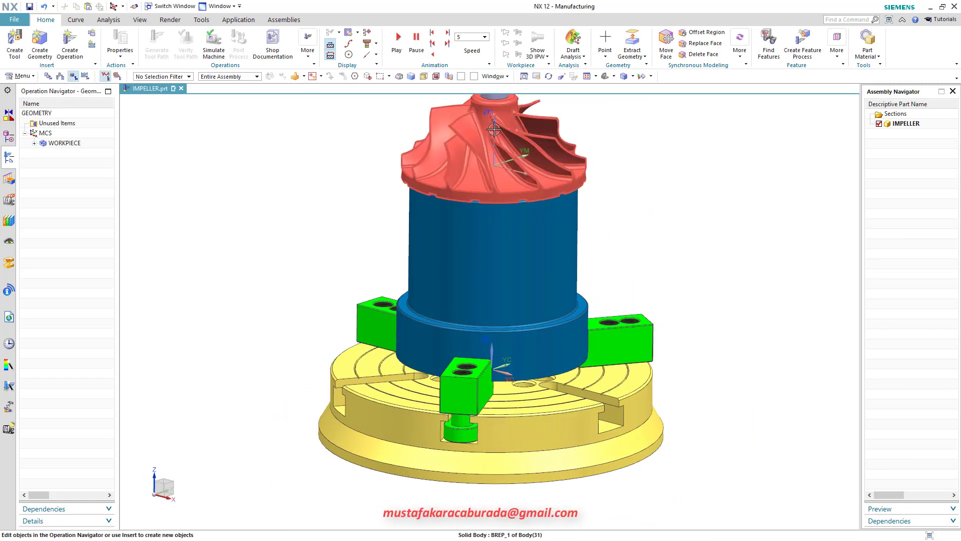
# - Align the MCS to the WCS at the chuck face (Z -138.58), then expand WORKPIECE
pyautogui.doubleClick(36, 133)
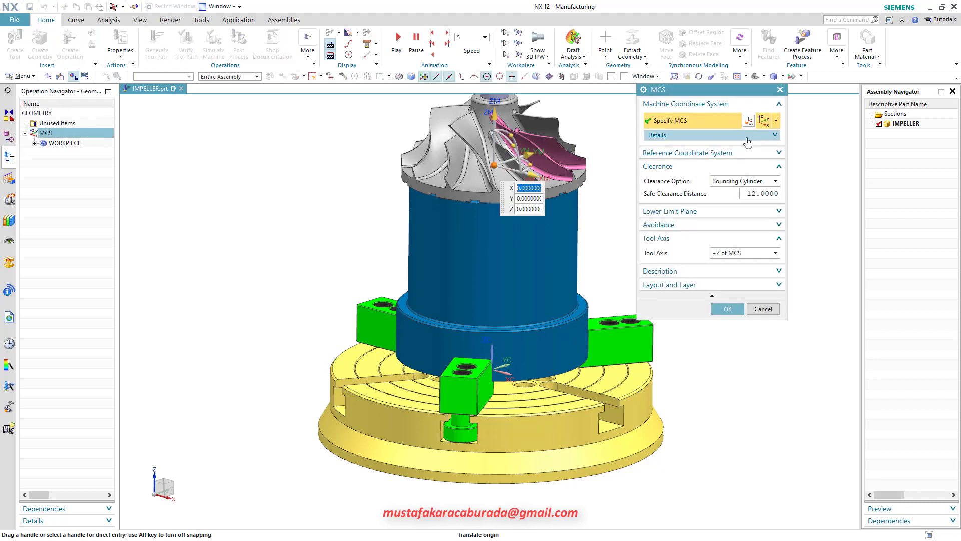
pyautogui.click(749, 121)
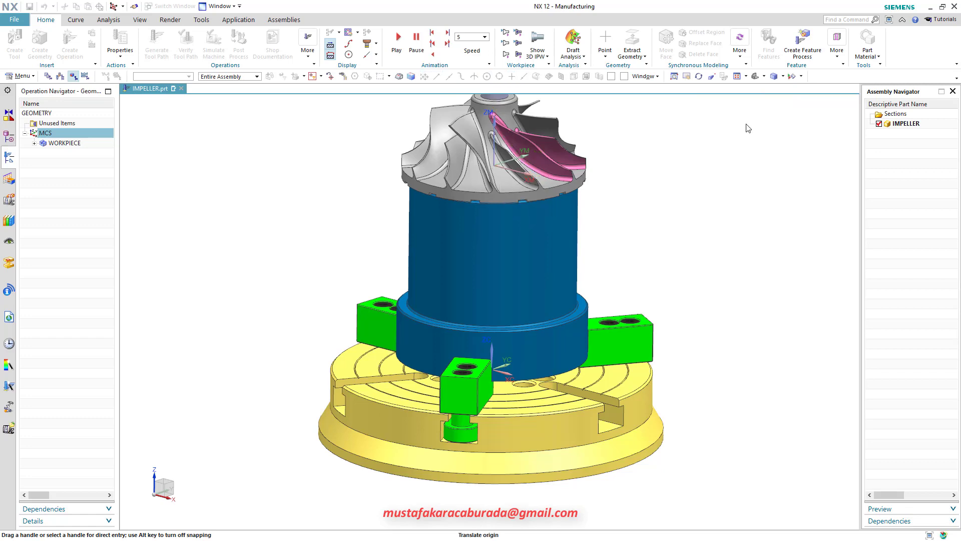
pyautogui.click(727, 142)
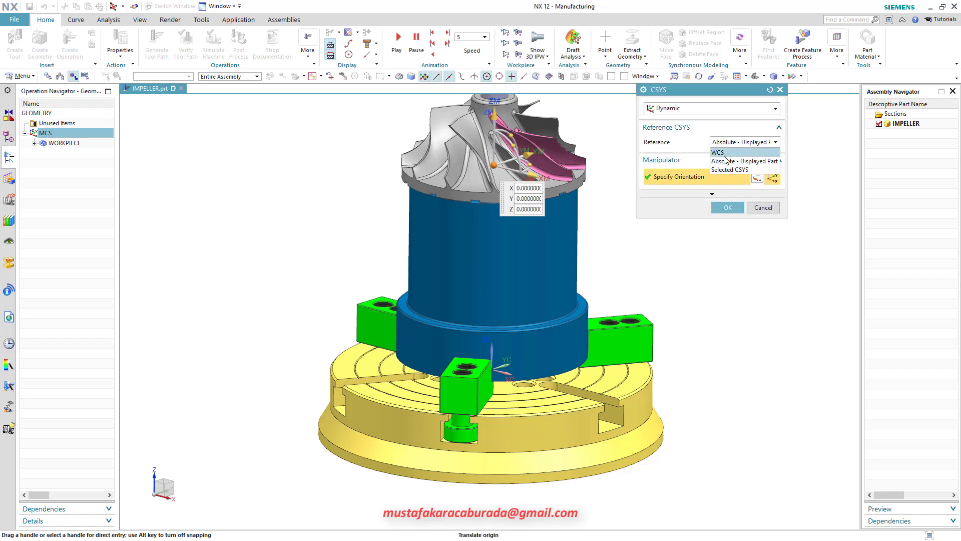
pyautogui.middleClick(510, 264)
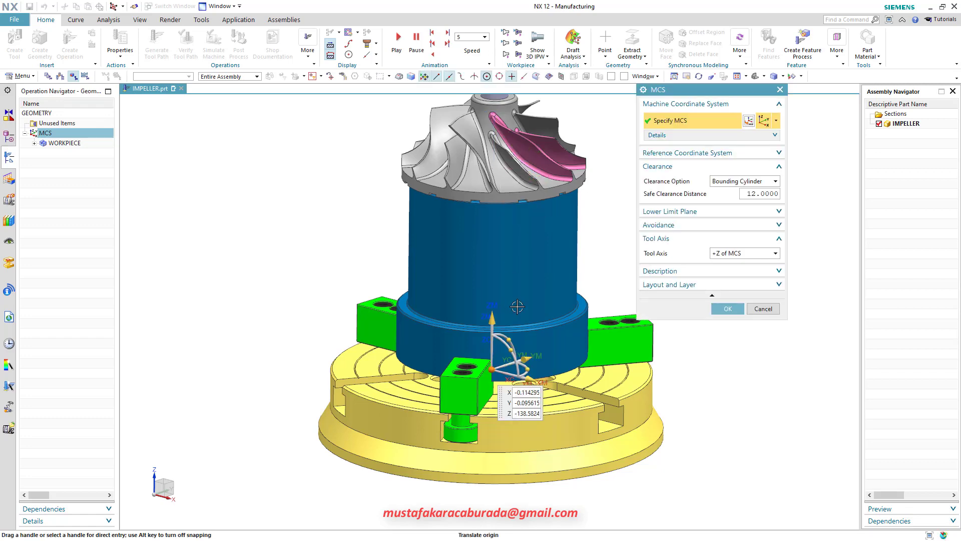
pyautogui.moveTo(510, 264); pyautogui.dragTo(536, 325, button='middle')
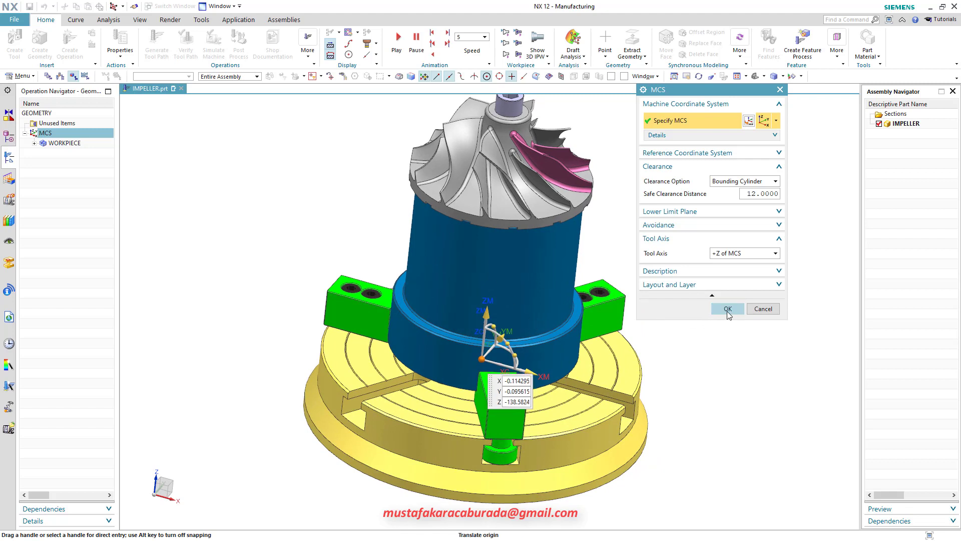
pyautogui.click(728, 309)
pyautogui.click(102, 186)
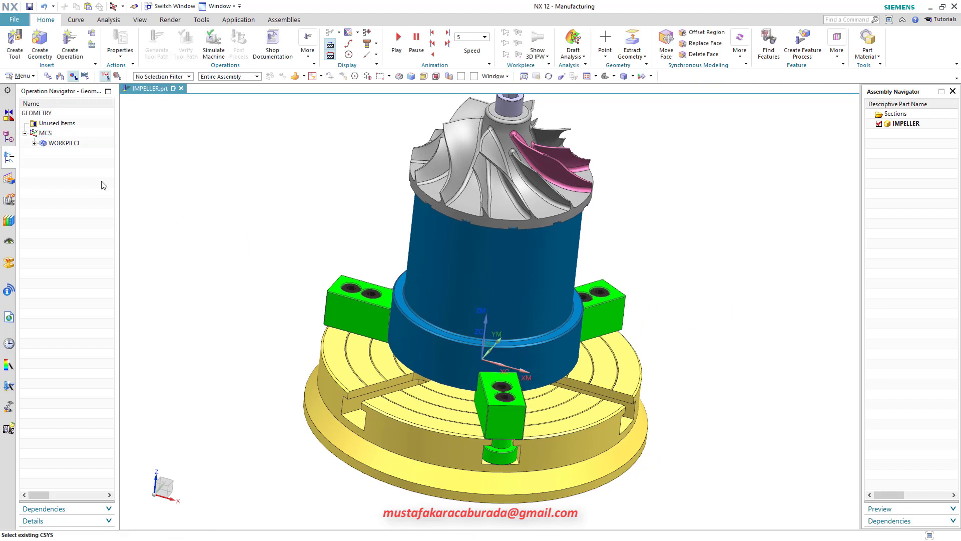
pyautogui.click(34, 144)
# - Specify the impeller body as the WORKPIECE part geometry
pyautogui.click(91, 152)
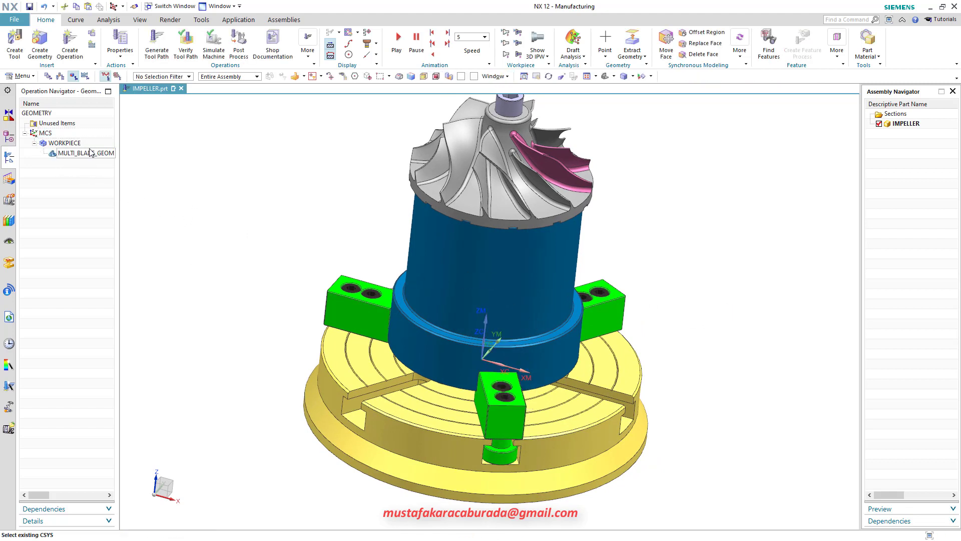
pyautogui.doubleClick(95, 155)
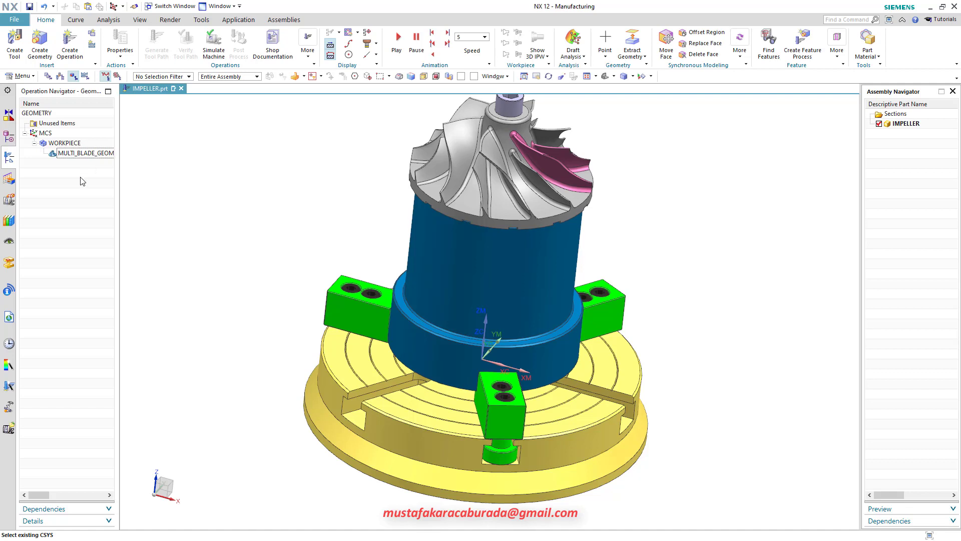
pyautogui.doubleClick(60, 144)
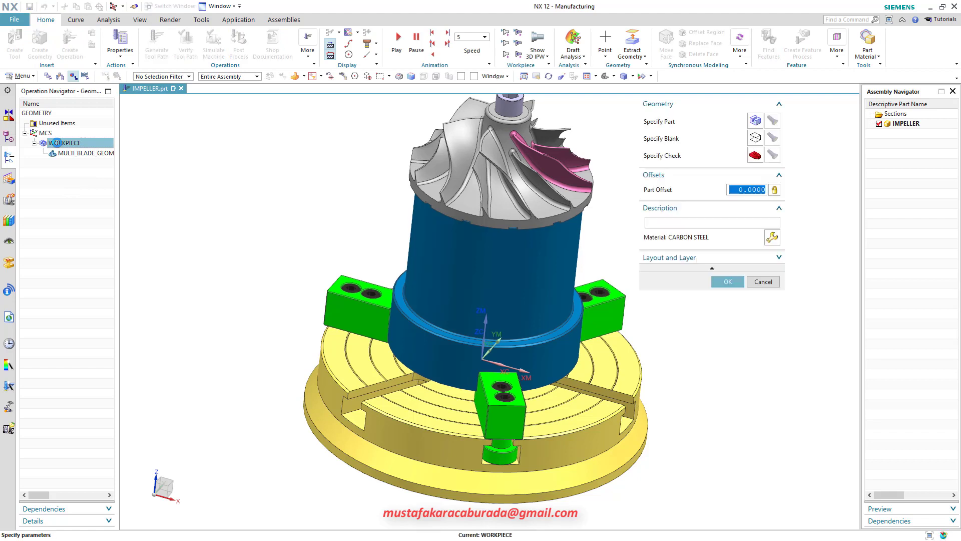
pyautogui.click(755, 122)
pyautogui.click(524, 171)
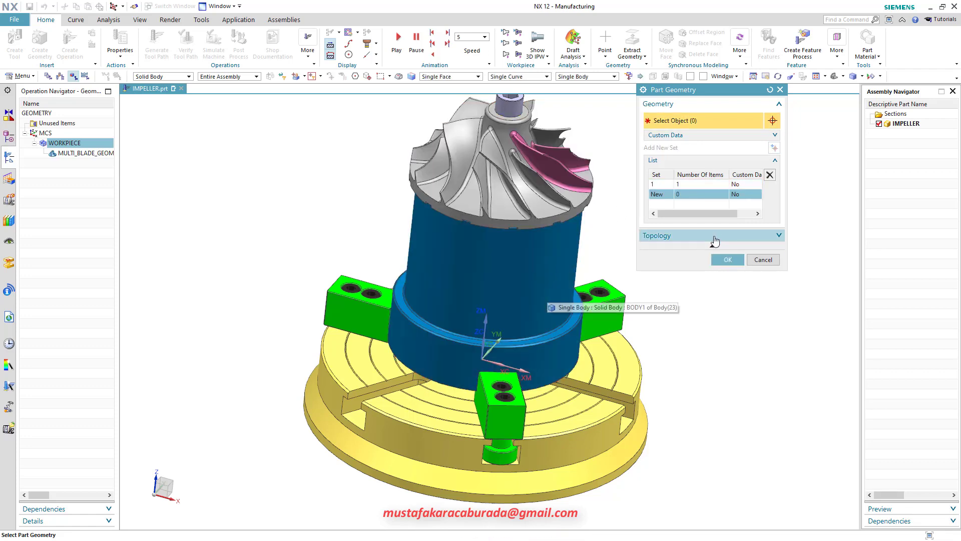
pyautogui.middleClick(686, 290)
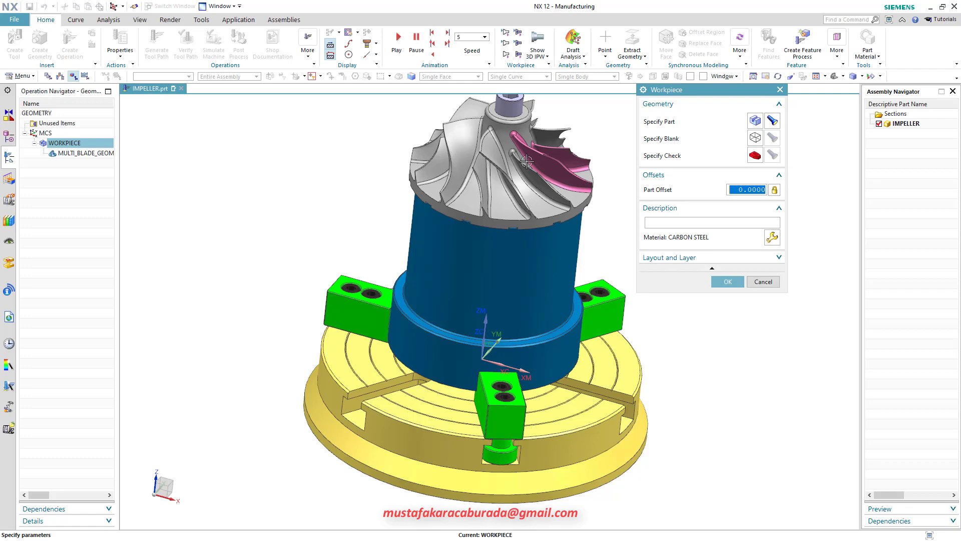
pyautogui.moveTo(475, 202)
pyautogui.mouseDown(button='middle')
pyautogui.moveTo(454, 227)
pyautogui.moveTo(456, 210)
pyautogui.mouseUp(button='middle')
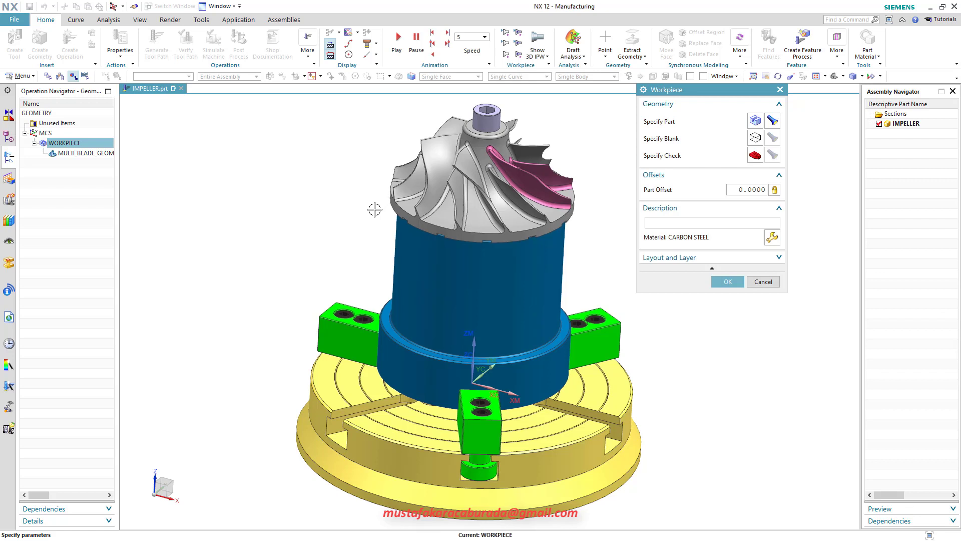
# - Isolate the grey stock cylinder, set it as blank geometry, and unhide all bodies
pyautogui.hotkey('ctrl', 'shift', 'b')
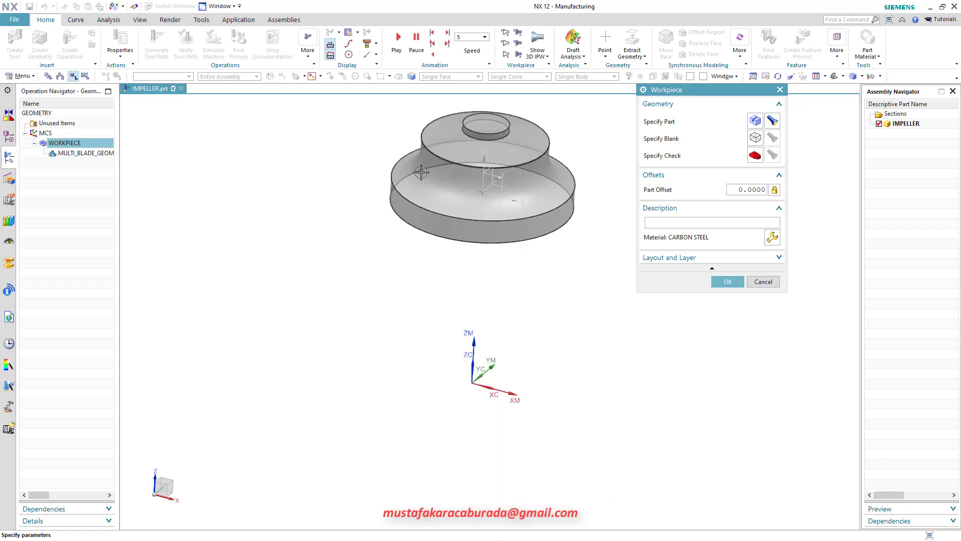
pyautogui.click(755, 138)
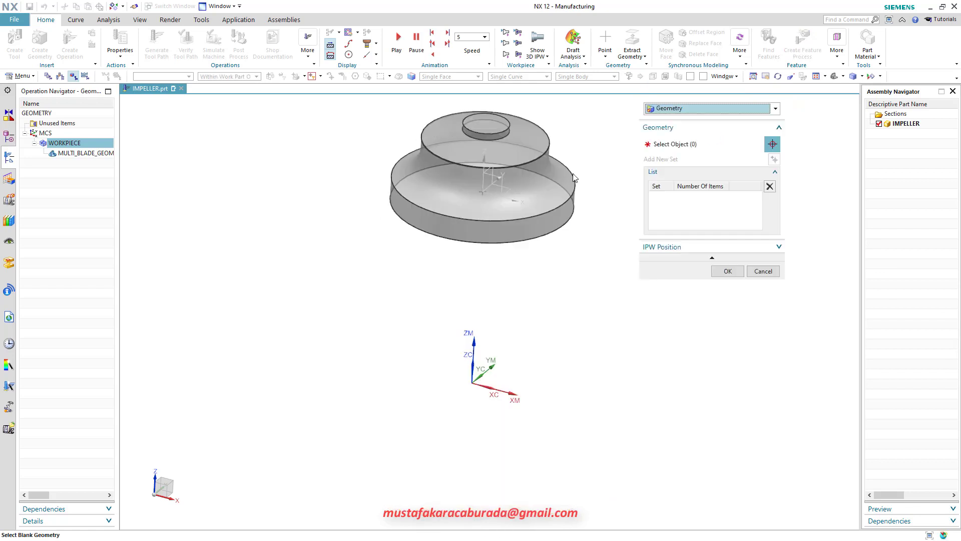
pyautogui.click(431, 195)
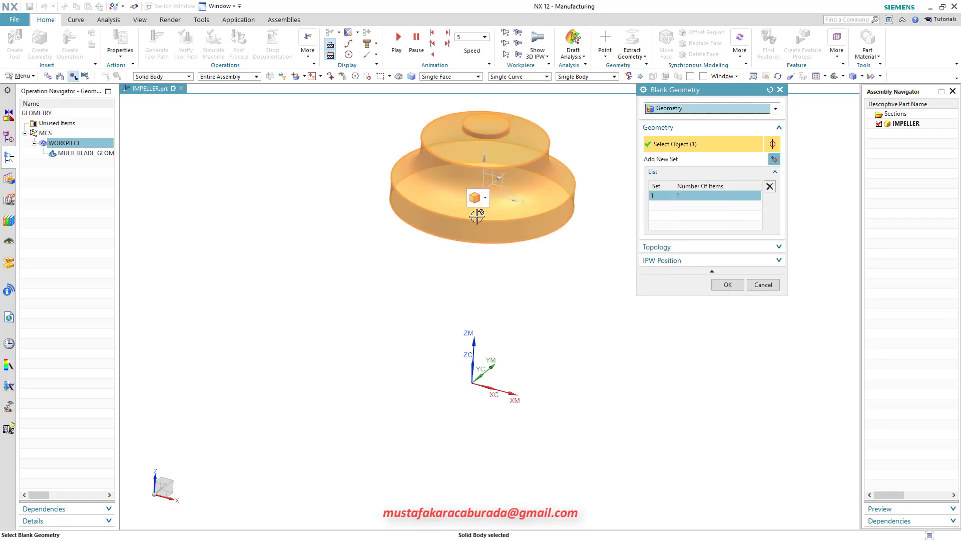
pyautogui.middleClick(646, 276)
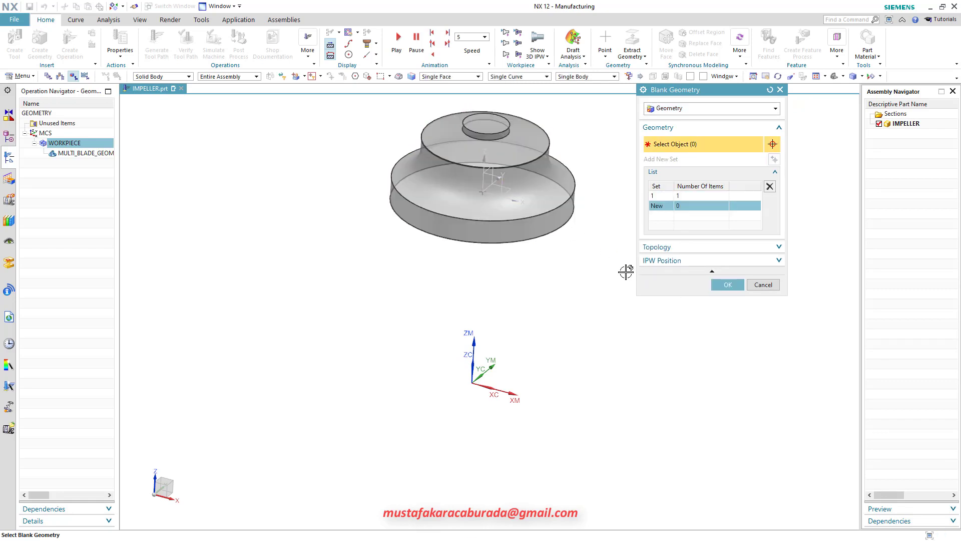
pyautogui.hotkey('ctrl', 'shift', 'b')
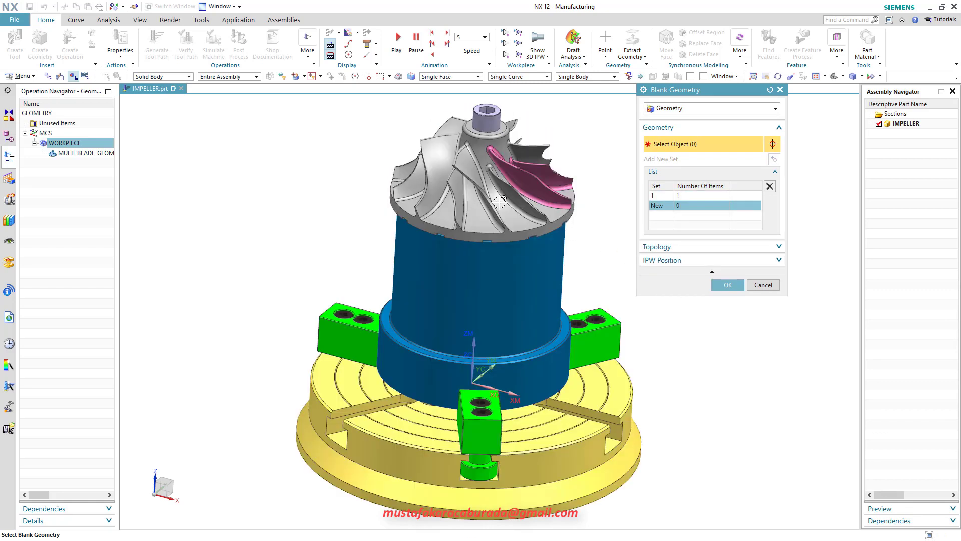
pyautogui.click(727, 285)
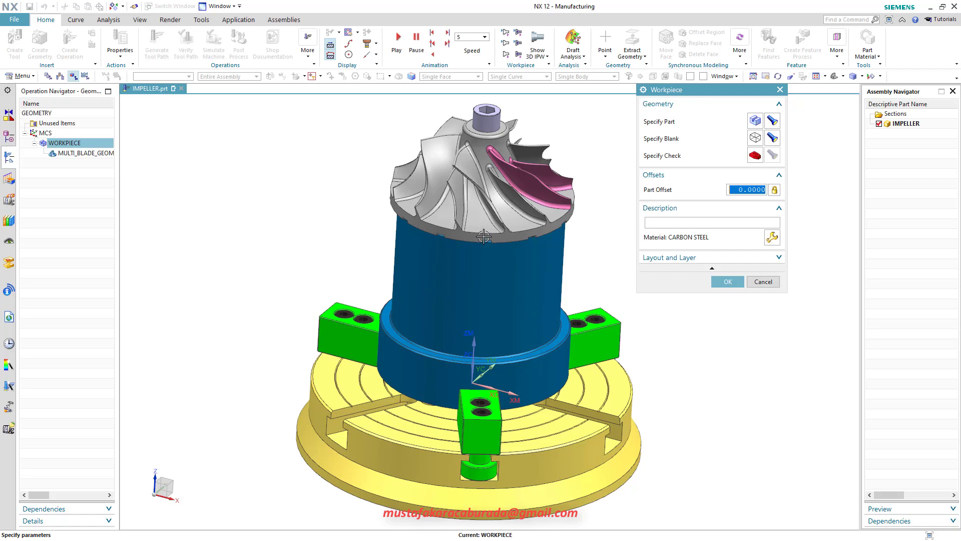
# - Set a single body, the blue holder beneath the impeller, as WORKPIECE check geometry
pyautogui.click(485, 234)
pyautogui.scroll(-2, 475, 226)
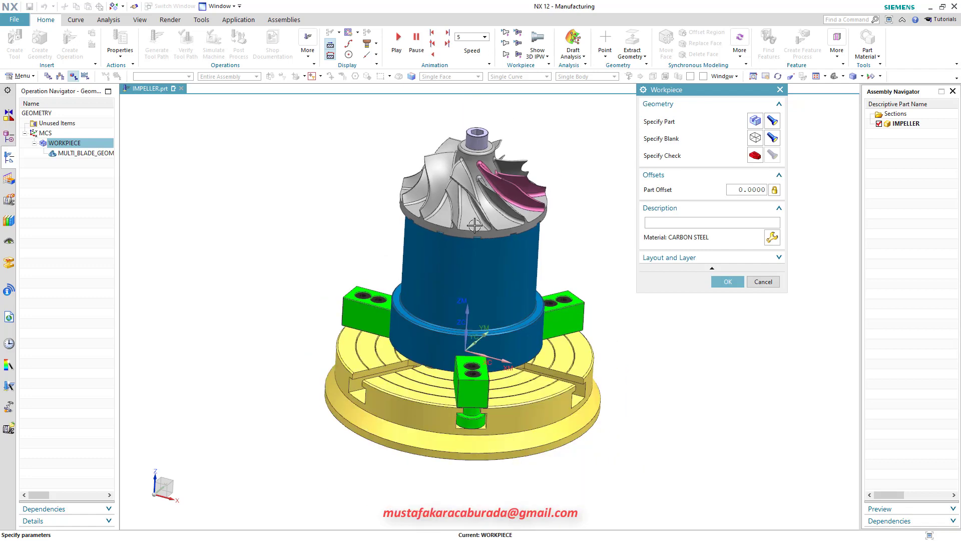
pyautogui.moveTo(468, 245); pyautogui.dragTo(470, 236, button='middle')
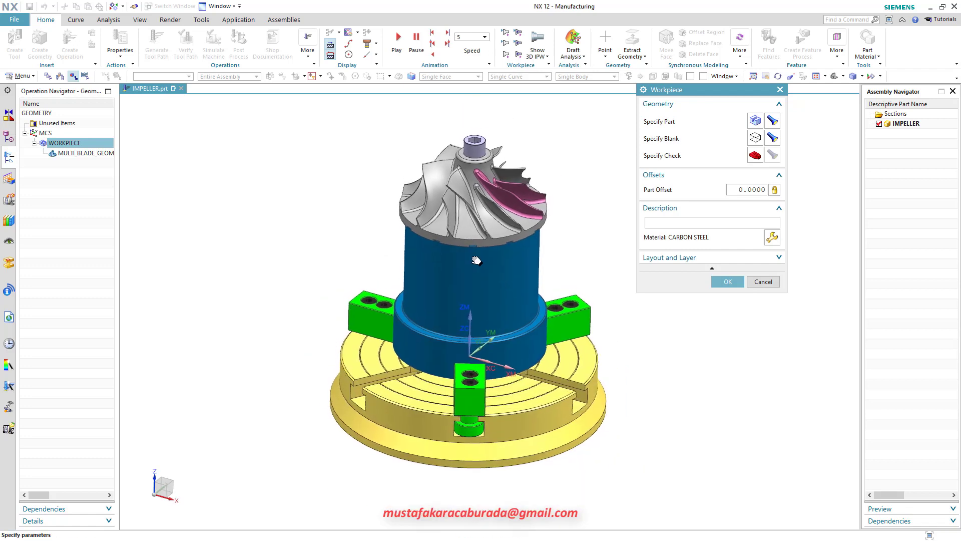
pyautogui.click(755, 156)
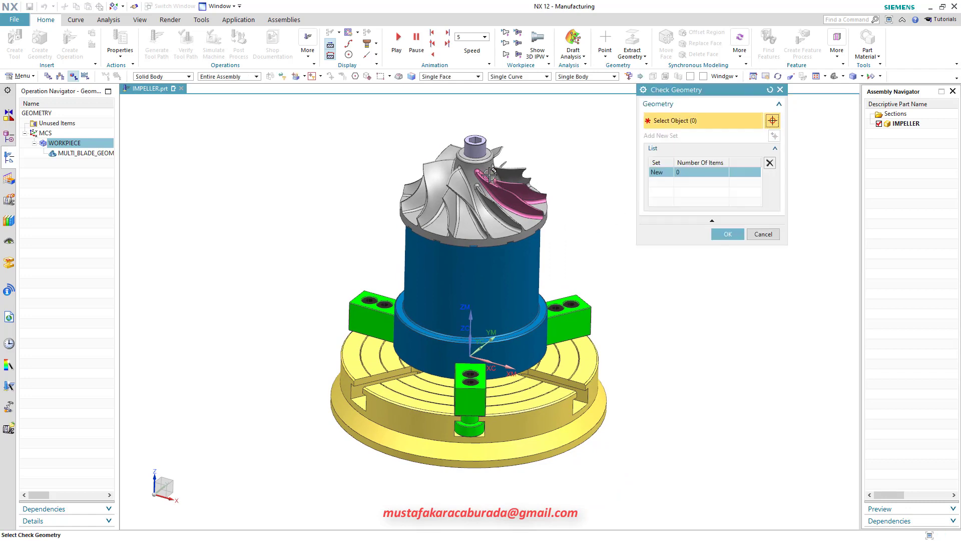
pyautogui.scroll(3, 487, 166)
pyautogui.click(470, 124)
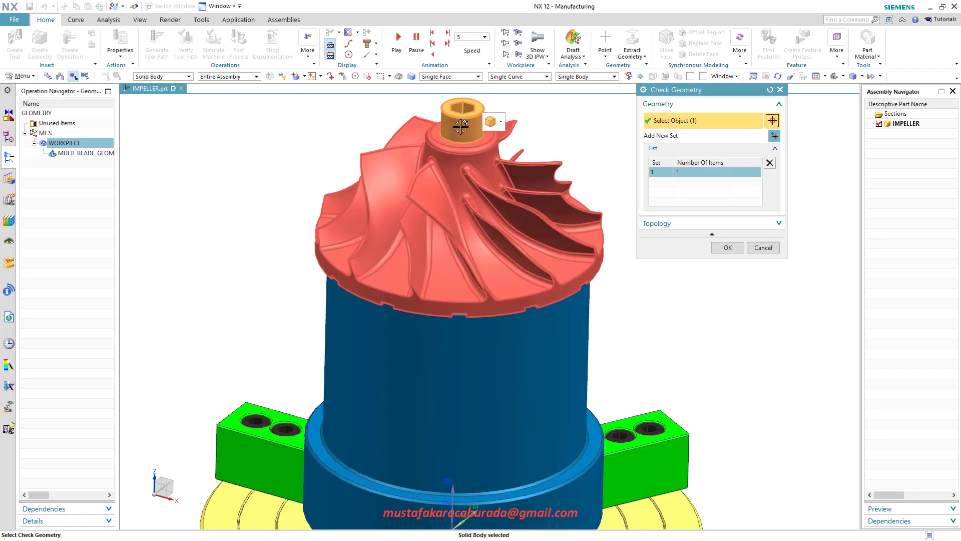
pyautogui.scroll(-1, 548, 281)
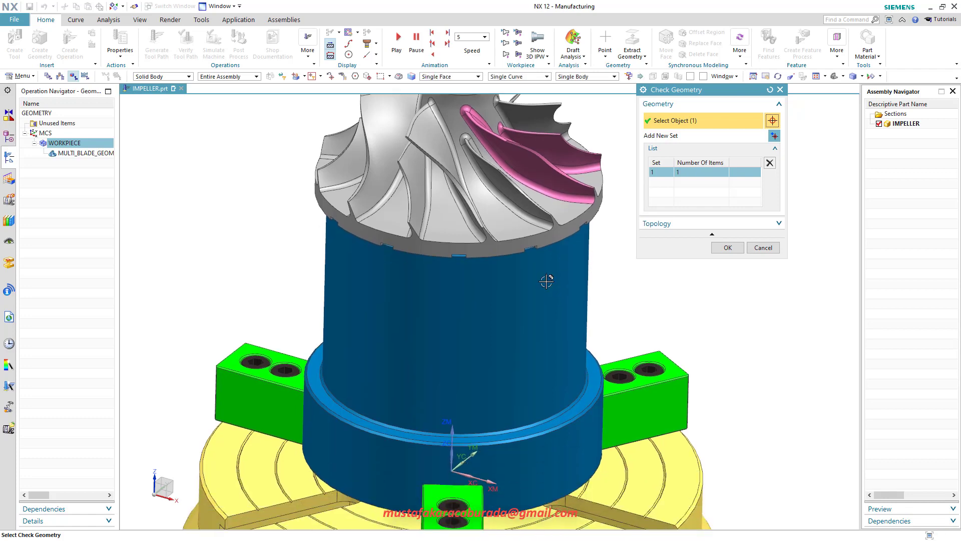
pyautogui.scroll(-2, 551, 300)
pyautogui.click(496, 320)
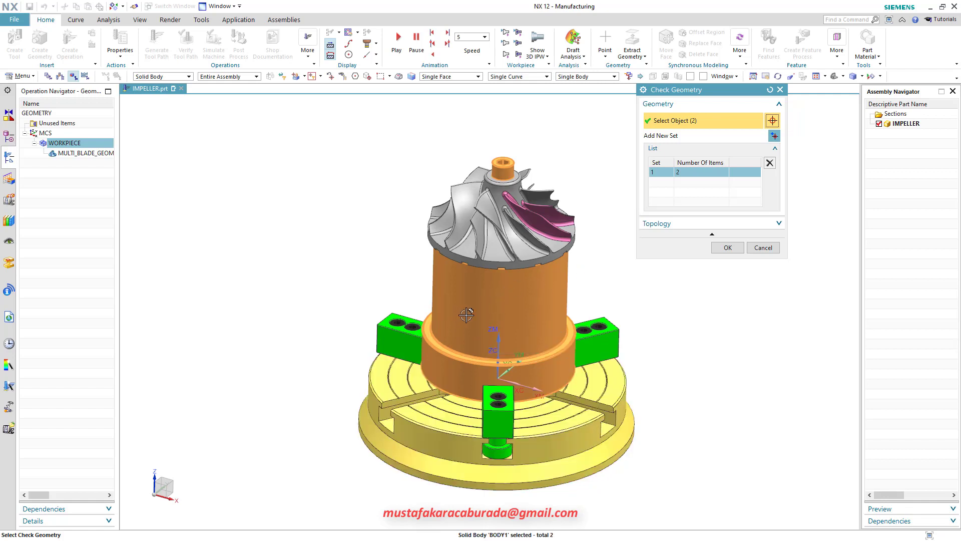
pyautogui.keyDown('shift'); pyautogui.click(522, 313); pyautogui.keyUp('shift')
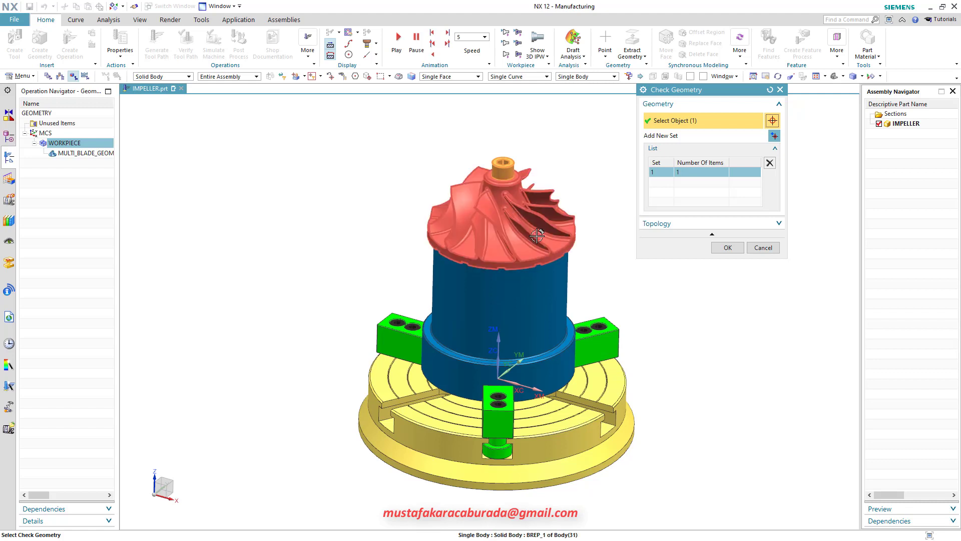
pyautogui.click(728, 247)
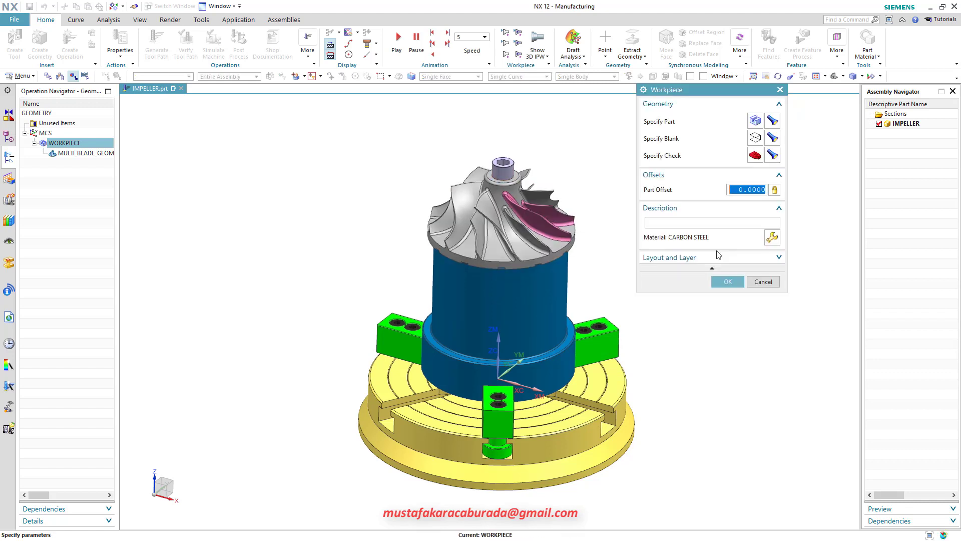
pyautogui.click(725, 279)
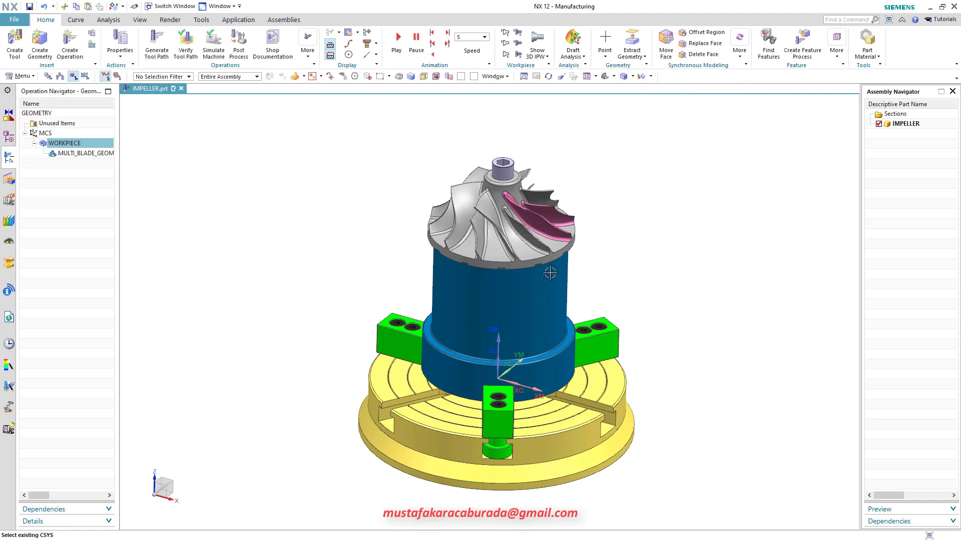
pyautogui.click(69, 144)
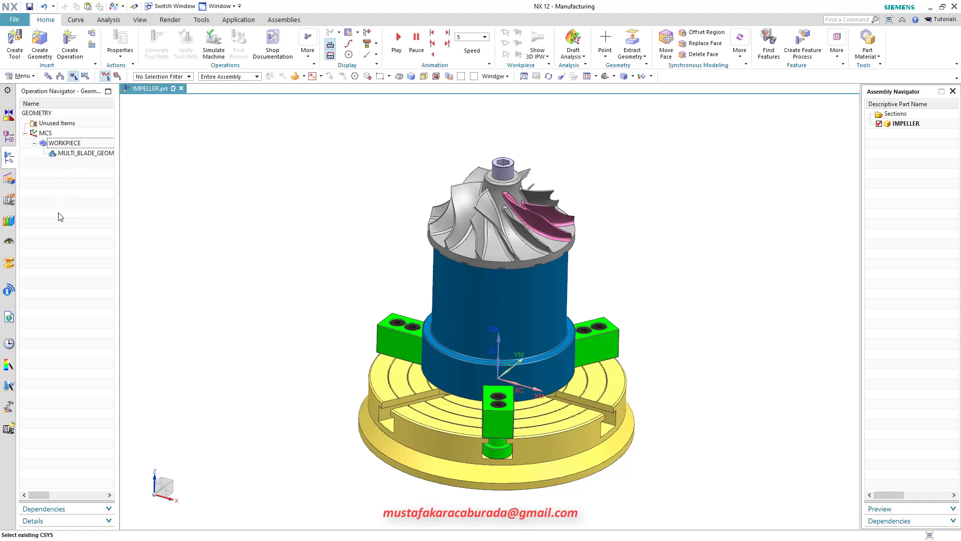
pyautogui.click(67, 144)
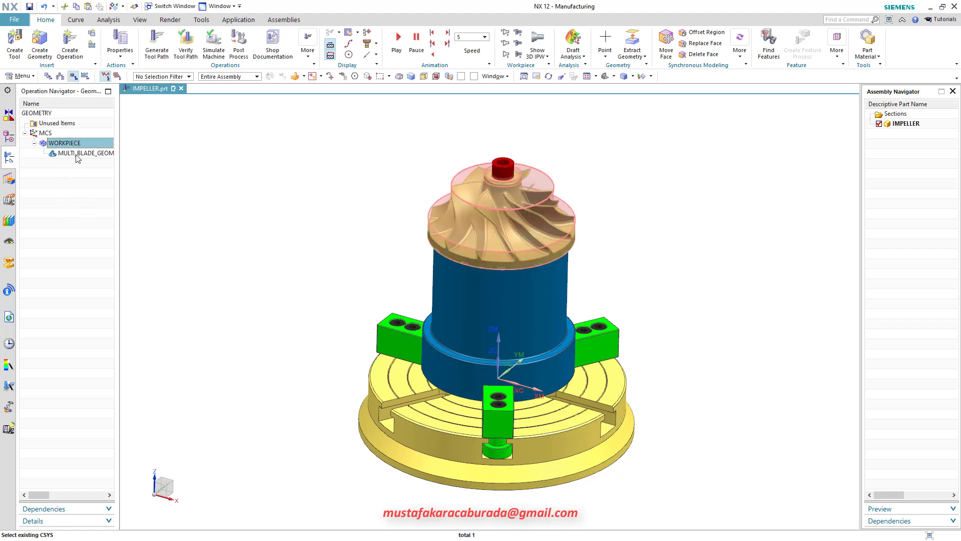
pyautogui.click(70, 180)
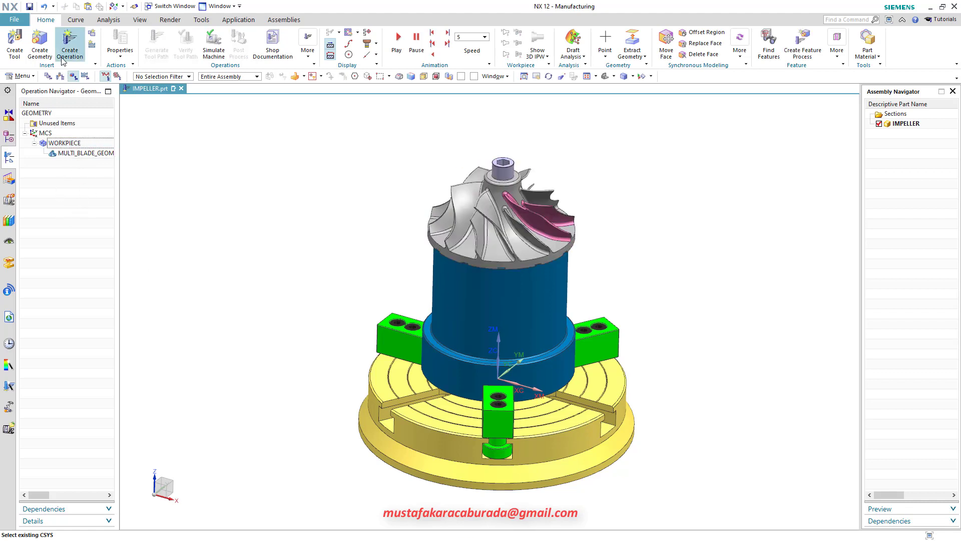
pyautogui.click(40, 53)
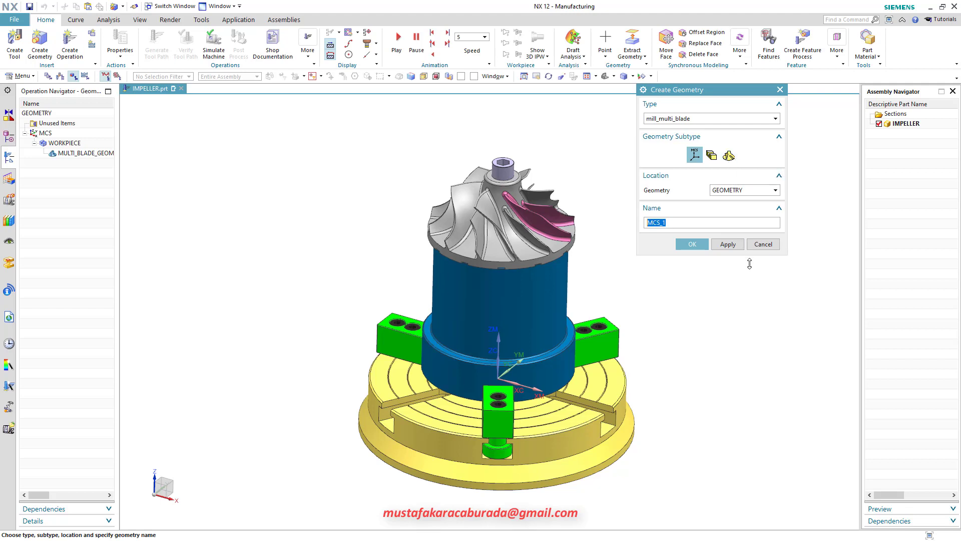
pyautogui.click(758, 244)
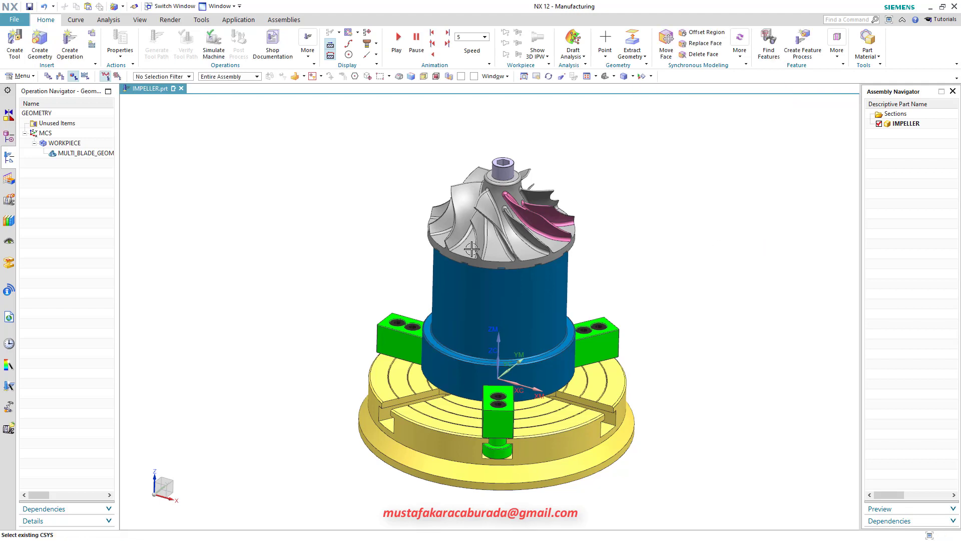
pyautogui.click(74, 155)
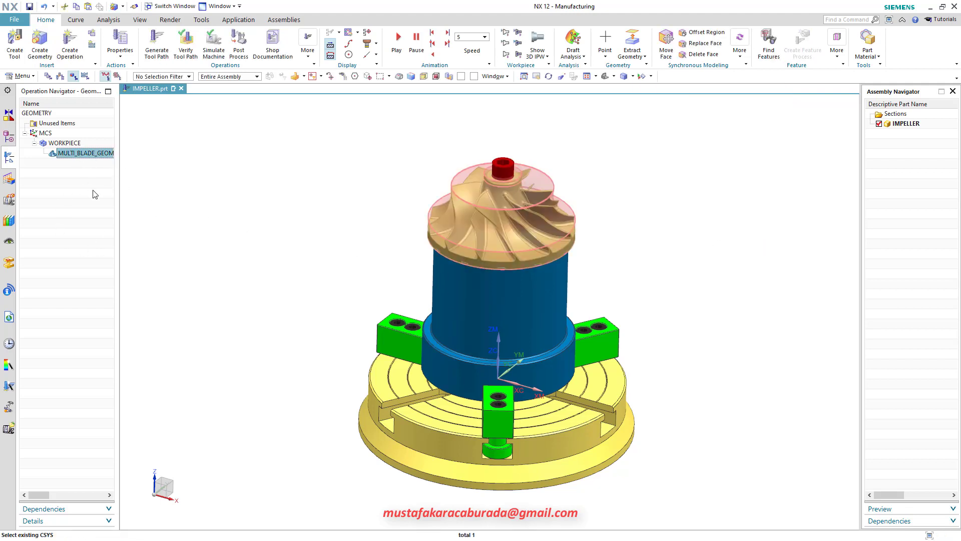
pyautogui.click(84, 165)
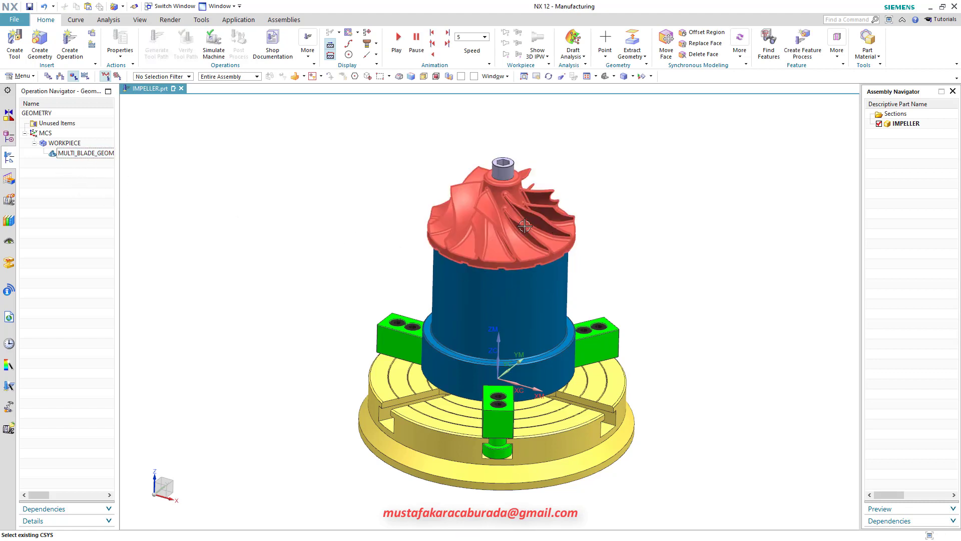
pyautogui.doubleClick(69, 155)
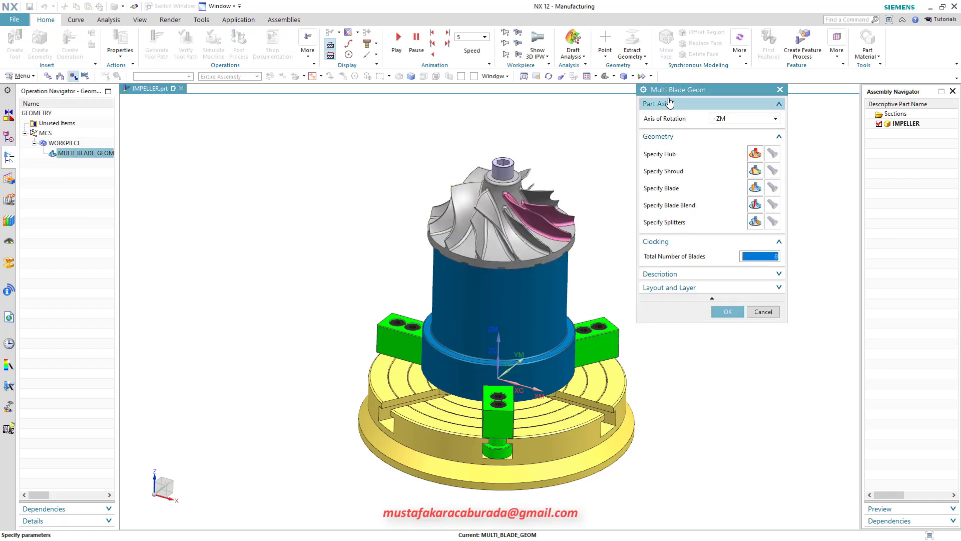
pyautogui.click(770, 314)
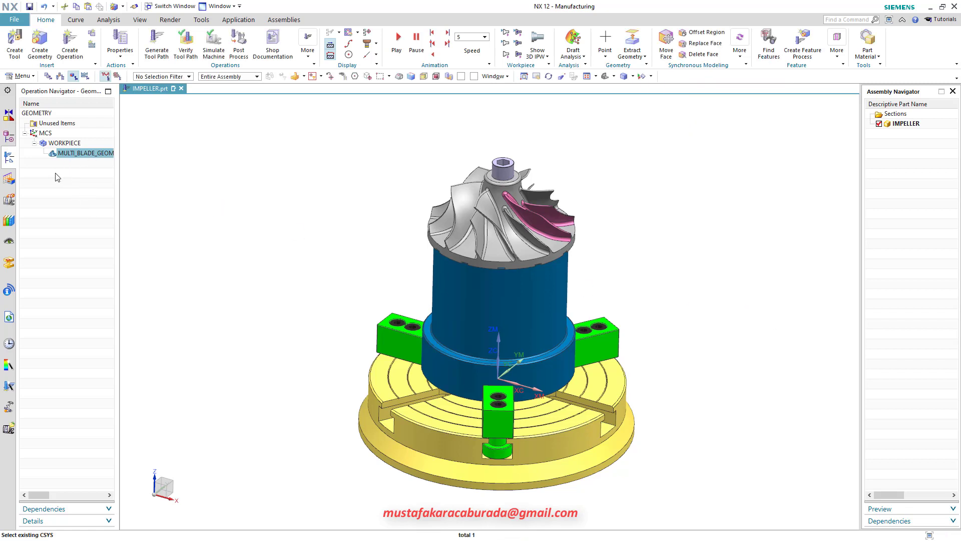
pyautogui.click(40, 43)
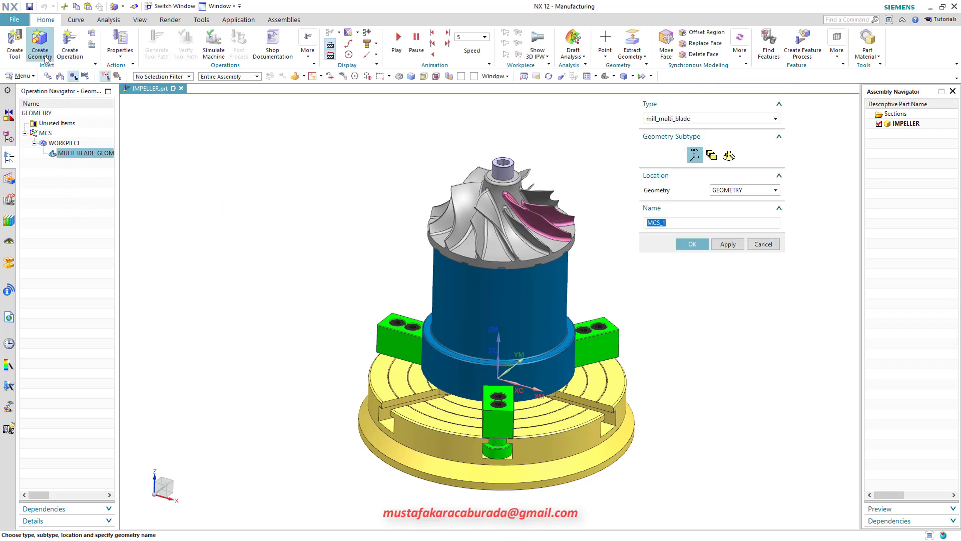
pyautogui.click(728, 156)
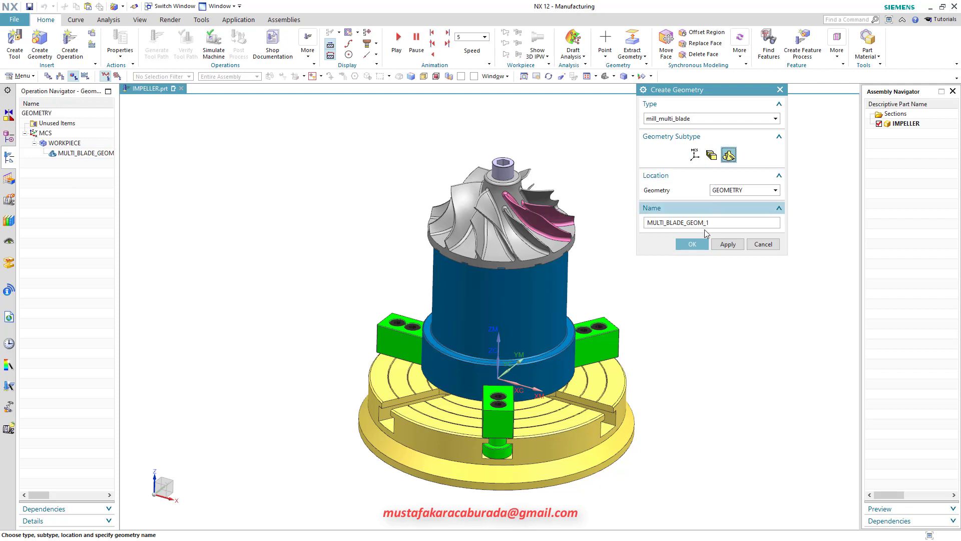
pyautogui.click(693, 244)
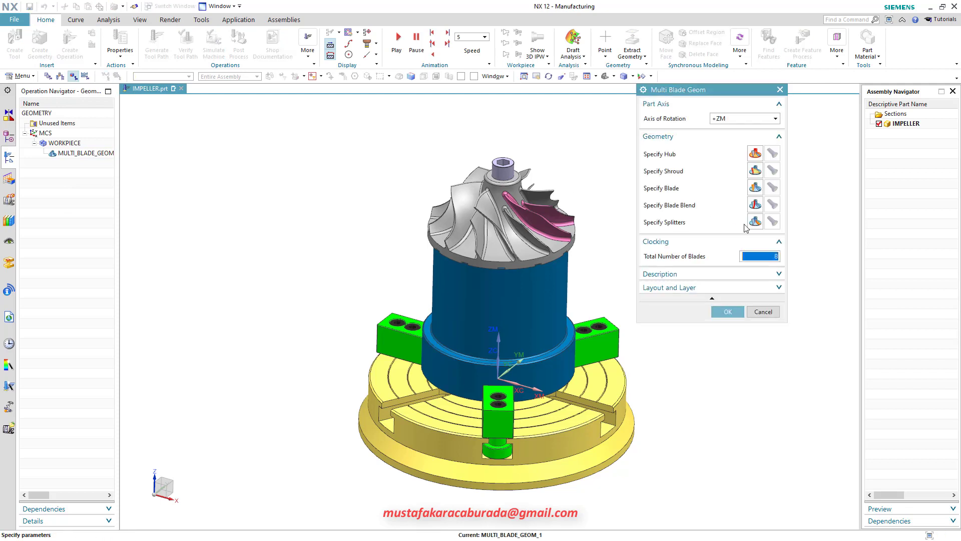
pyautogui.click(763, 311)
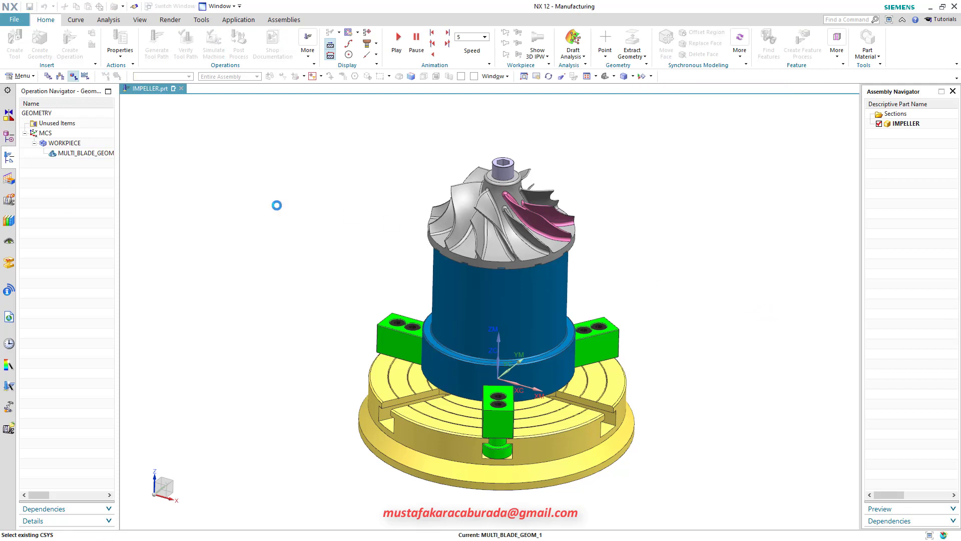
pyautogui.click(90, 155)
# - Open MULTI_BLADE_GEOM's Multi Blade Geom dialog, showing axis +ZM and 8 blades
pyautogui.click(83, 174)
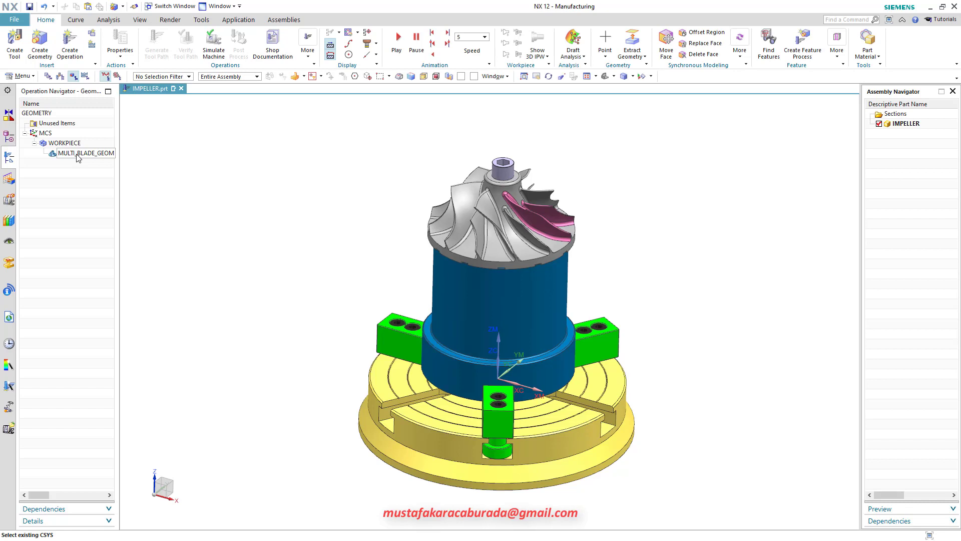
pyautogui.doubleClick(80, 154)
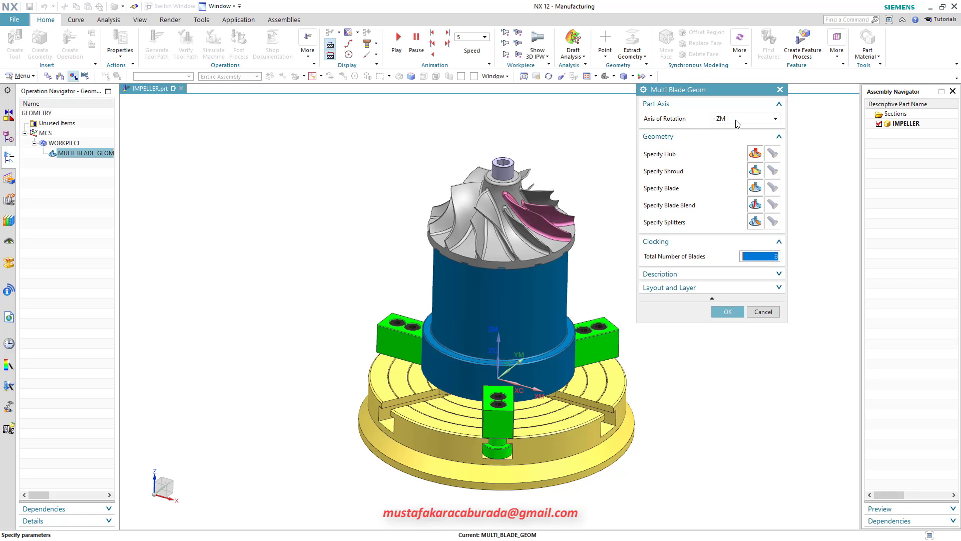
pyautogui.scroll(1, 541, 310)
pyautogui.scroll(1, 542, 310)
pyautogui.scroll(1, 542, 314)
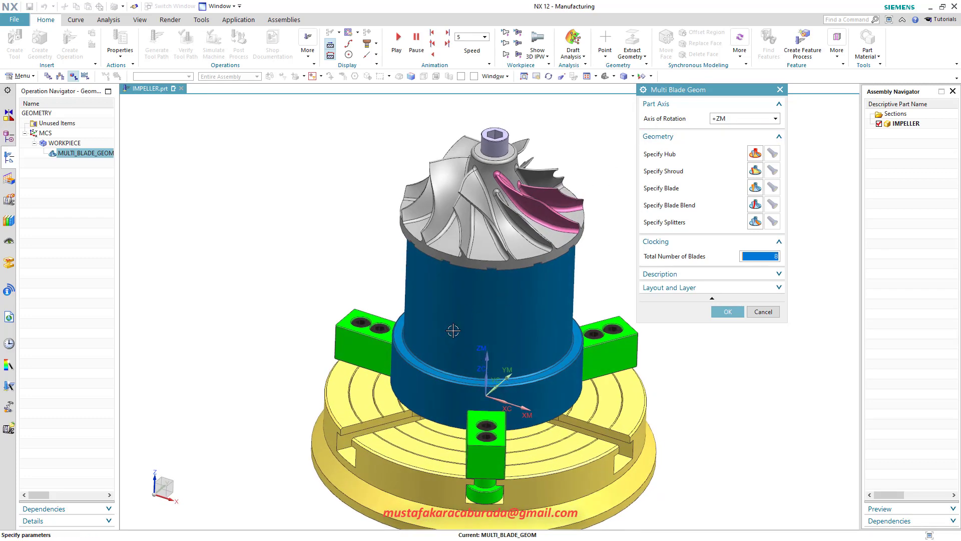
pyautogui.scroll(-2, 453, 330)
pyautogui.moveTo(406, 324); pyautogui.dragTo(470, 360, button='middle')
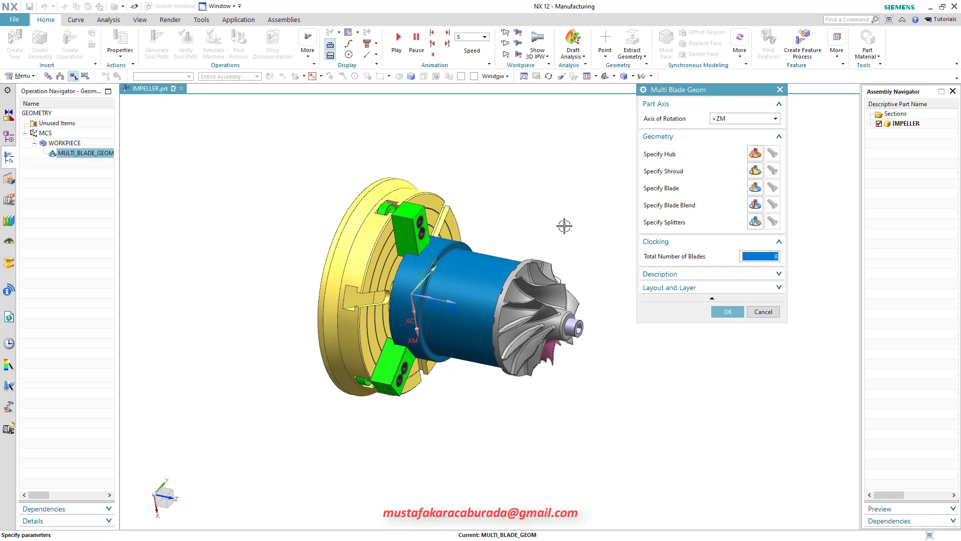
pyautogui.moveTo(434, 342); pyautogui.dragTo(422, 264, button='middle')
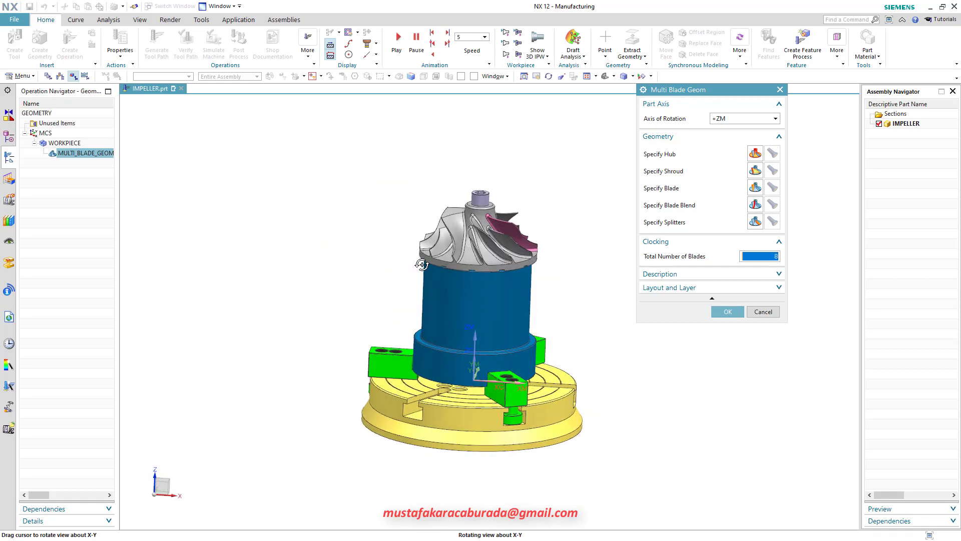
# - Keep Axis of Rotation at +ZM and orbit the impeller
pyautogui.click(725, 120)
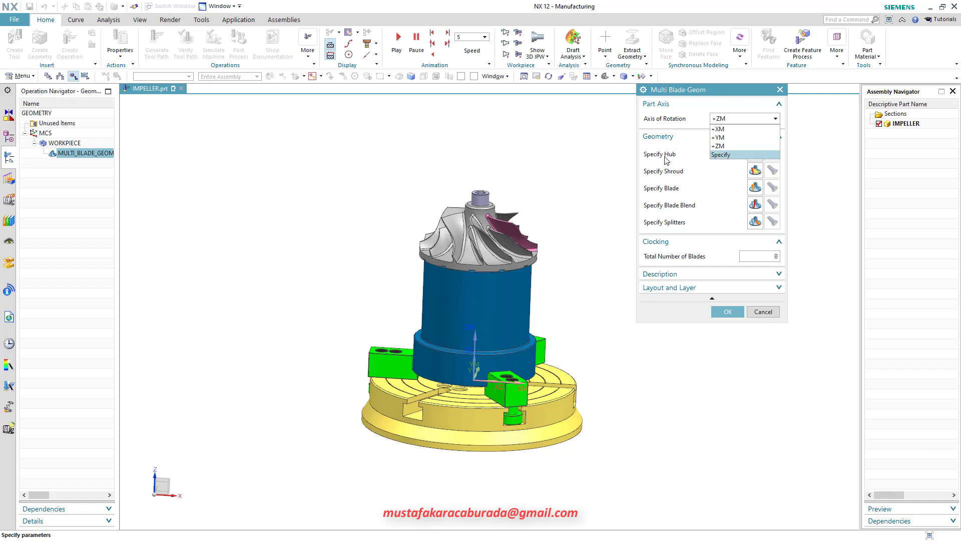
pyautogui.click(738, 120)
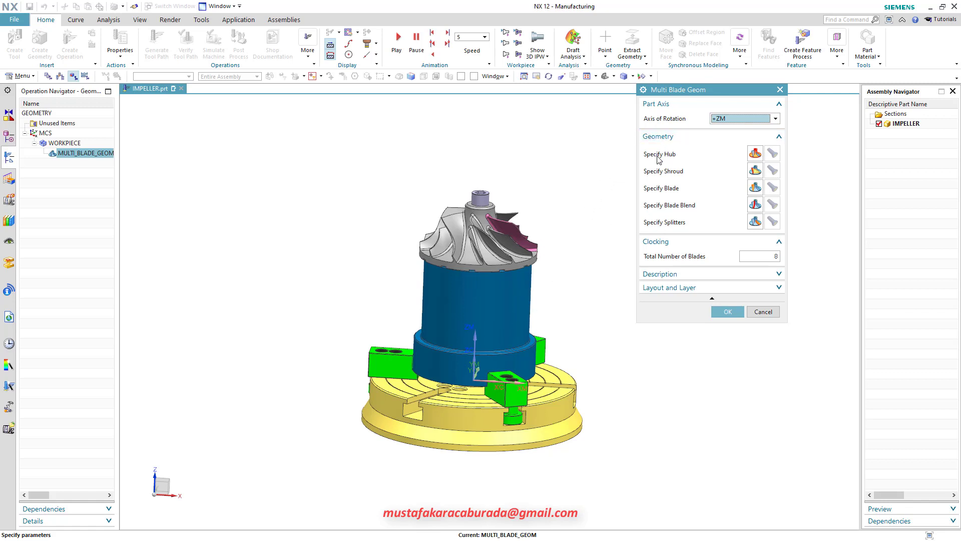
pyautogui.moveTo(532, 261); pyautogui.dragTo(677, 237, button='middle')
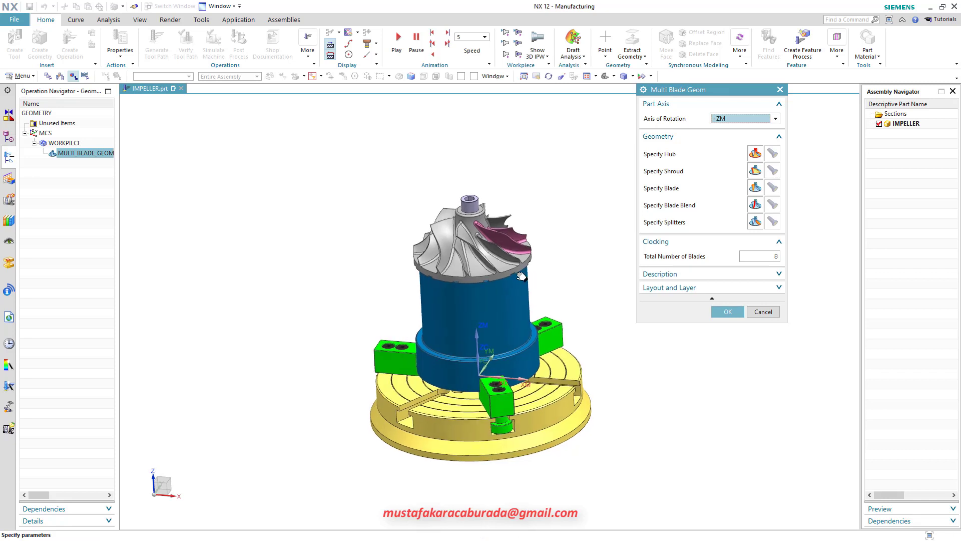
pyautogui.moveTo(477, 296); pyautogui.dragTo(511, 280, button='middle')
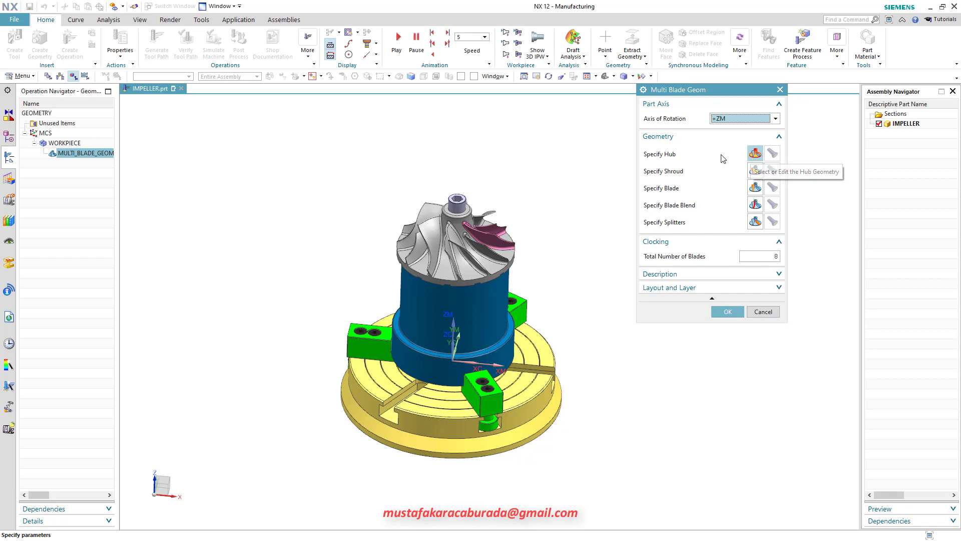
# - Assign the impeller's hub surface between the blades as the hub geometry
pyautogui.click(755, 155)
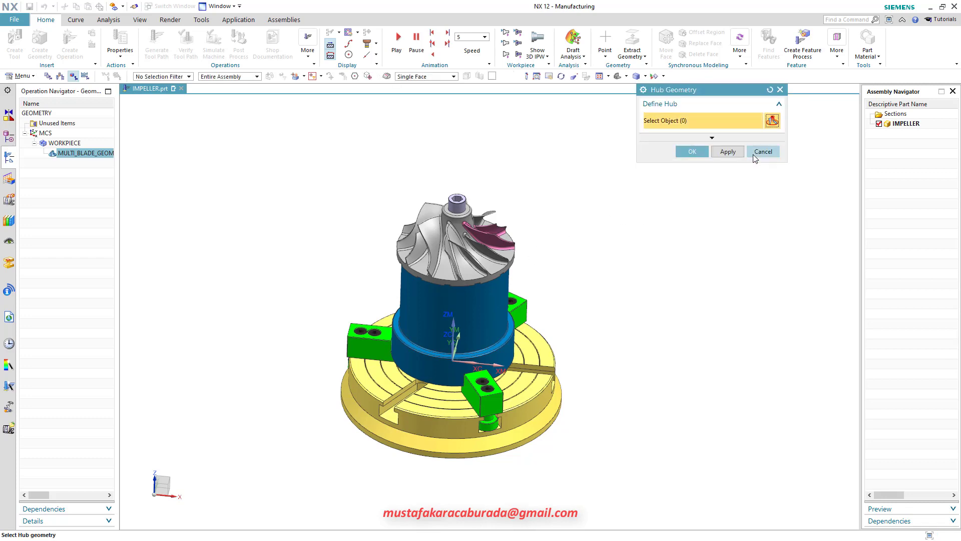
pyautogui.scroll(2, 456, 280)
pyautogui.scroll(2, 453, 280)
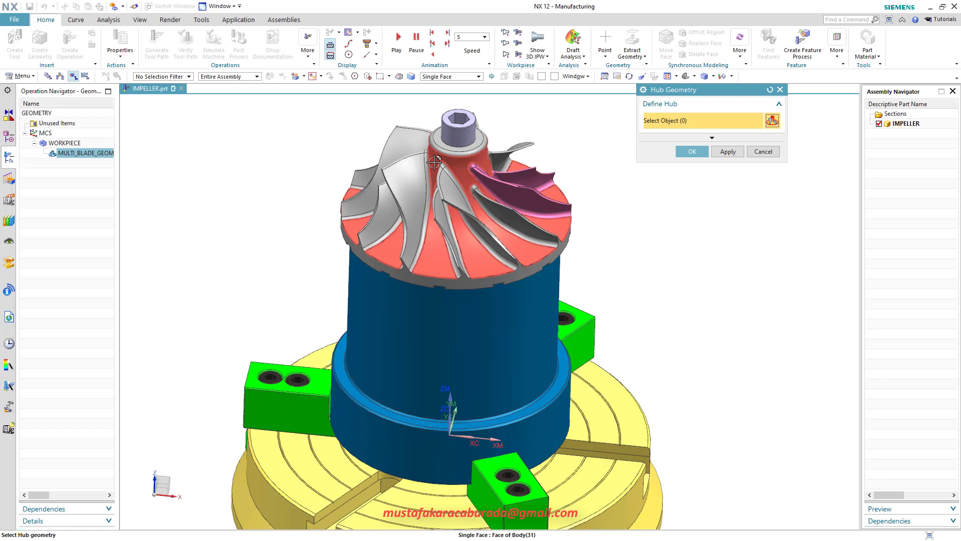
pyautogui.click(431, 251)
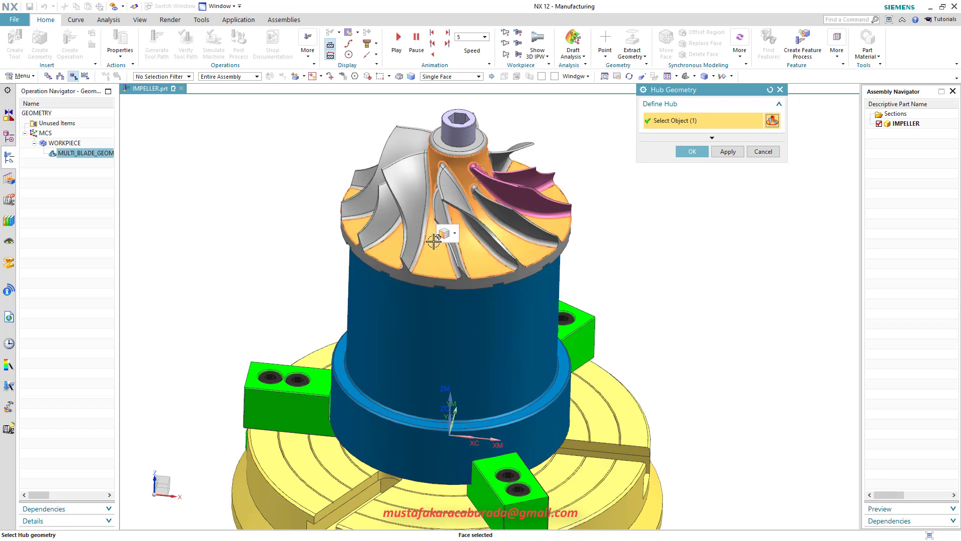
pyautogui.click(689, 147)
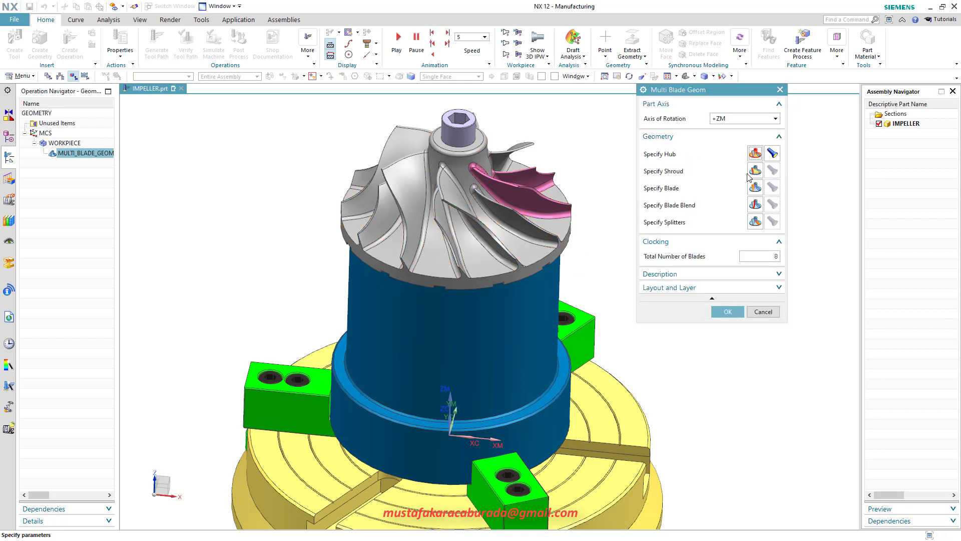
# - Select one blade's narrow tip face as the shroud geometry
pyautogui.click(756, 172)
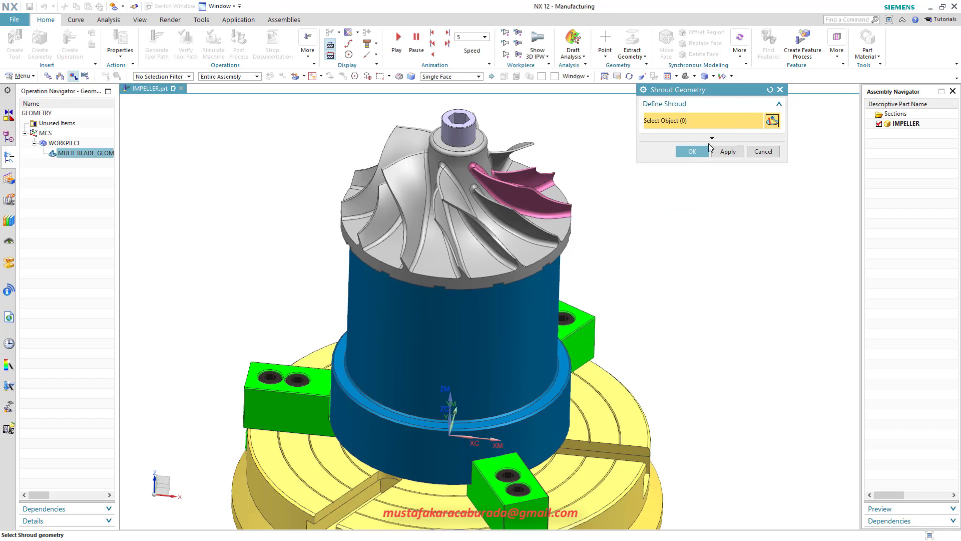
pyautogui.moveTo(458, 231)
pyautogui.mouseDown(button='middle')
pyautogui.moveTo(515, 226)
pyautogui.moveTo(548, 255)
pyautogui.mouseUp(button='middle')
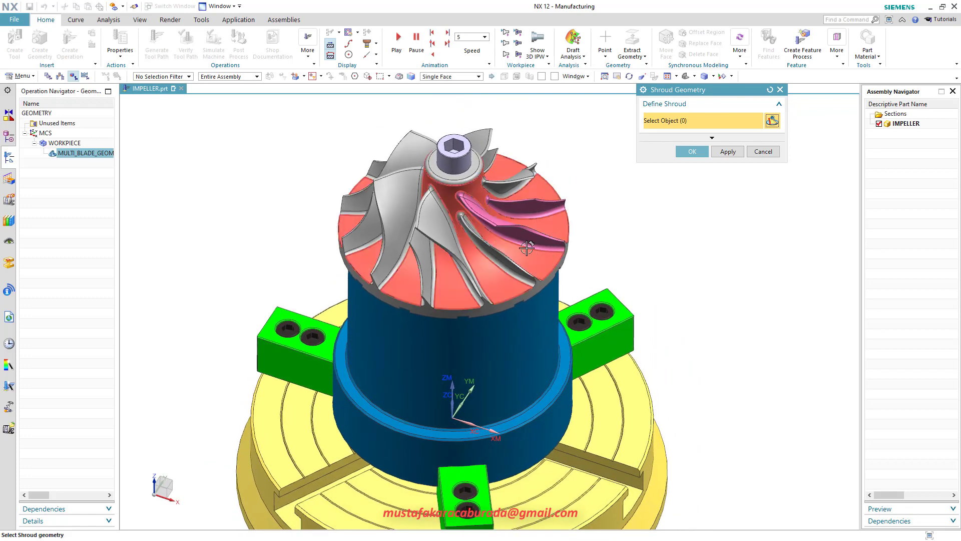
pyautogui.moveTo(433, 247); pyautogui.dragTo(432, 293, button='middle')
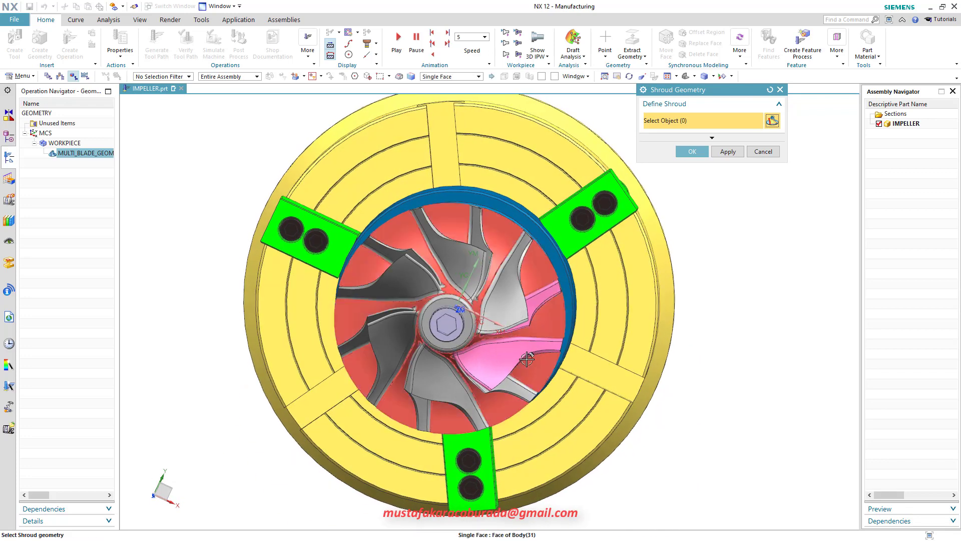
pyautogui.press('F8')
pyautogui.moveTo(428, 333)
pyautogui.mouseDown(button='middle')
pyautogui.moveTo(415, 292)
pyautogui.moveTo(464, 271)
pyautogui.moveTo(503, 286)
pyautogui.mouseUp(button='middle')
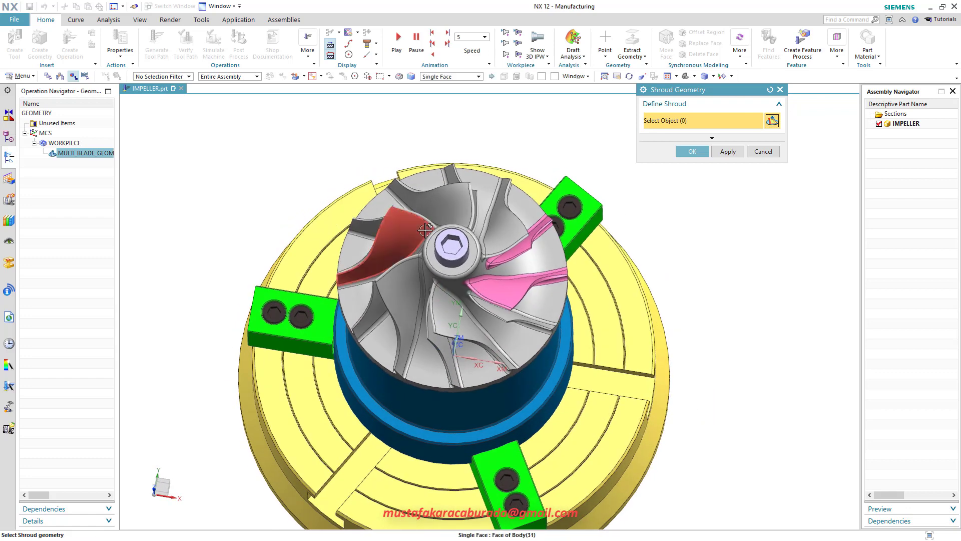
pyautogui.moveTo(419, 322)
pyautogui.mouseDown(button='middle')
pyautogui.moveTo(402, 292)
pyautogui.moveTo(410, 284)
pyautogui.mouseUp(button='middle')
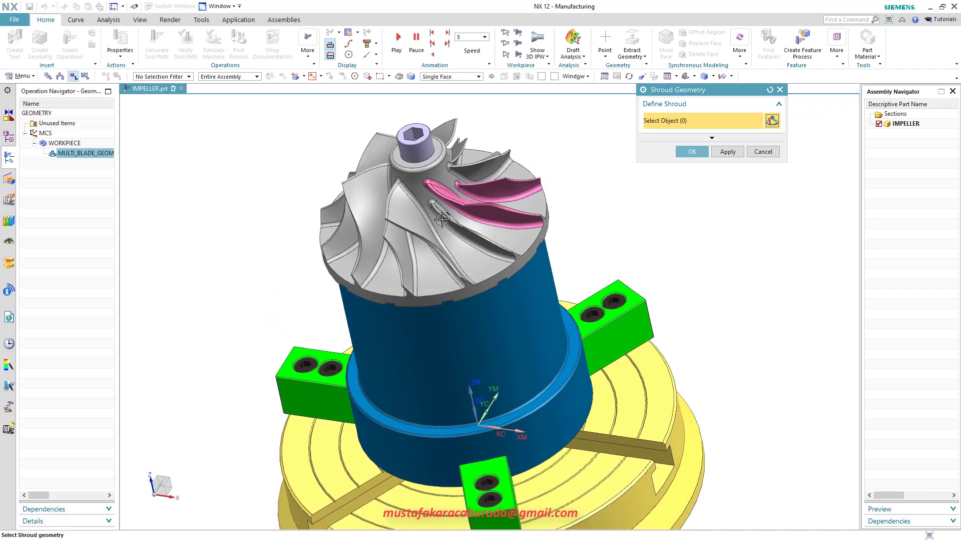
pyautogui.scroll(-2, 452, 204)
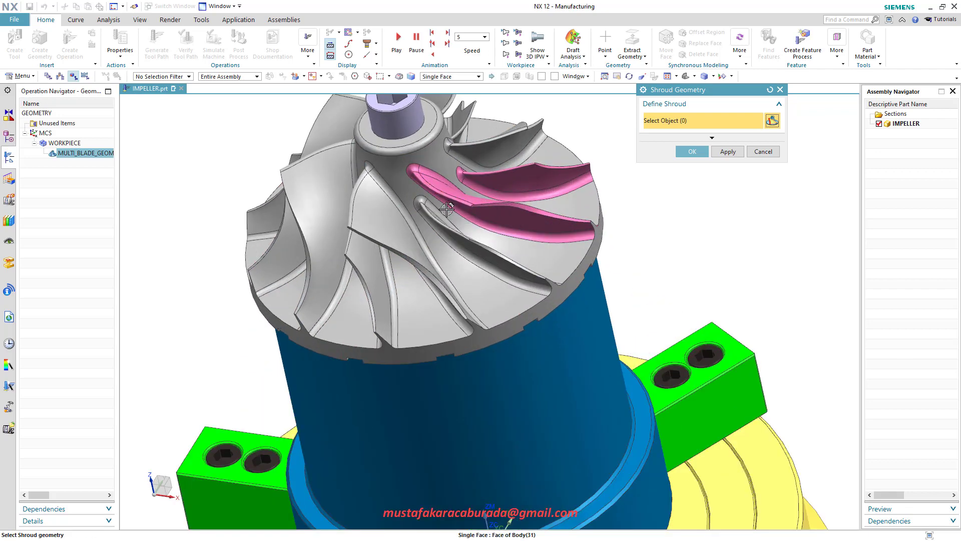
pyautogui.moveTo(452, 204)
pyautogui.mouseDown(button='middle')
pyautogui.moveTo(454, 218)
pyautogui.moveTo(434, 215)
pyautogui.moveTo(451, 228)
pyautogui.mouseUp(button='middle')
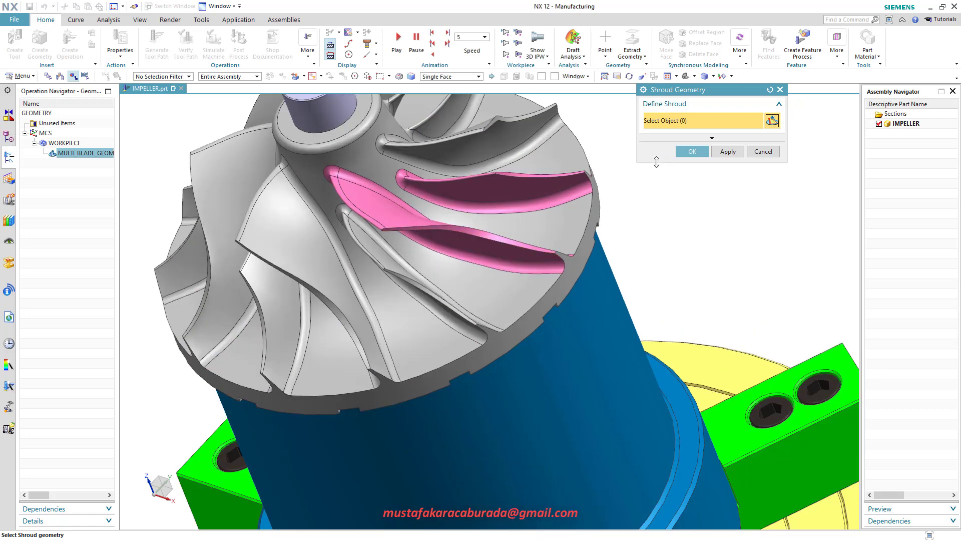
pyautogui.moveTo(425, 247); pyautogui.dragTo(434, 245, button='middle')
pyautogui.keyDown('shift'); pyautogui.moveTo(431, 271); pyautogui.dragTo(421, 268, button='middle'); pyautogui.keyUp('shift')
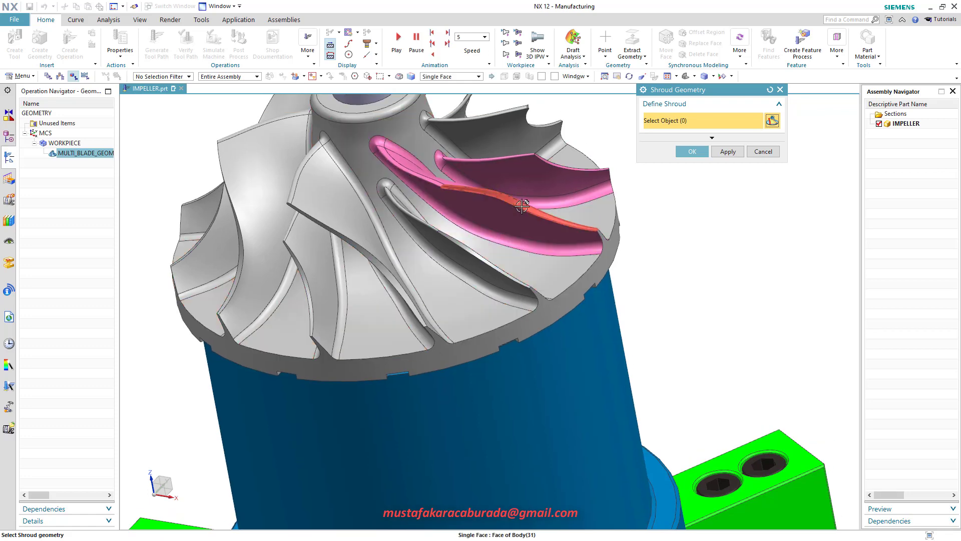
pyautogui.click(511, 198)
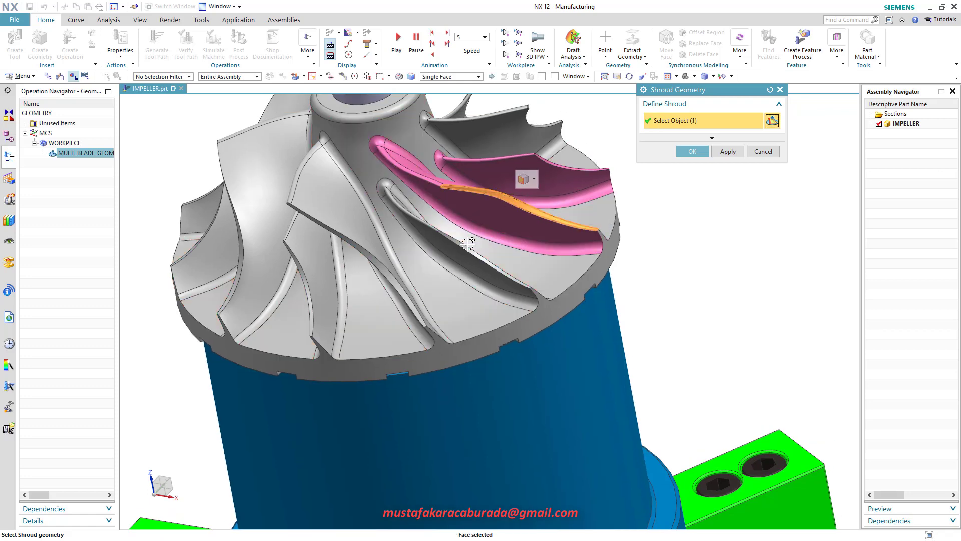
pyautogui.moveTo(464, 240); pyautogui.dragTo(423, 289, button='middle')
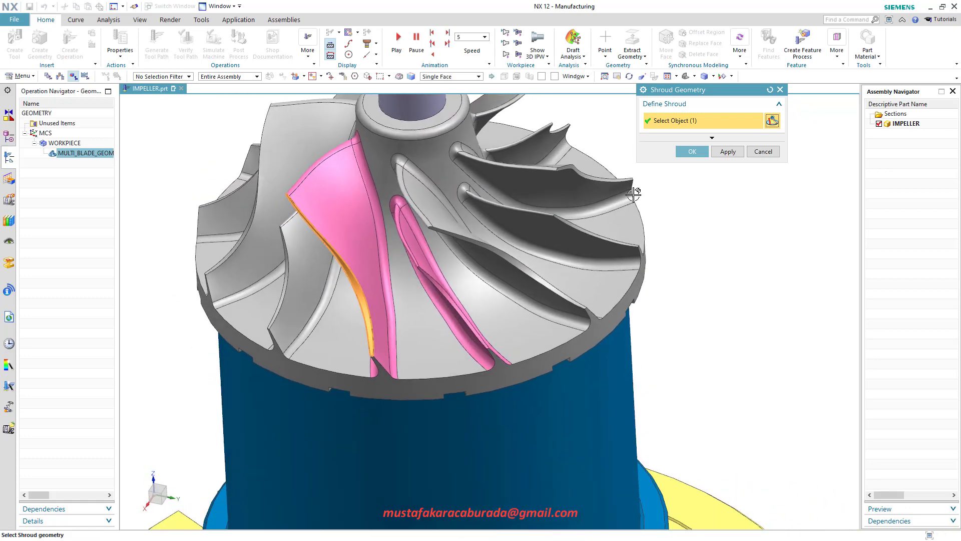
pyautogui.click(692, 151)
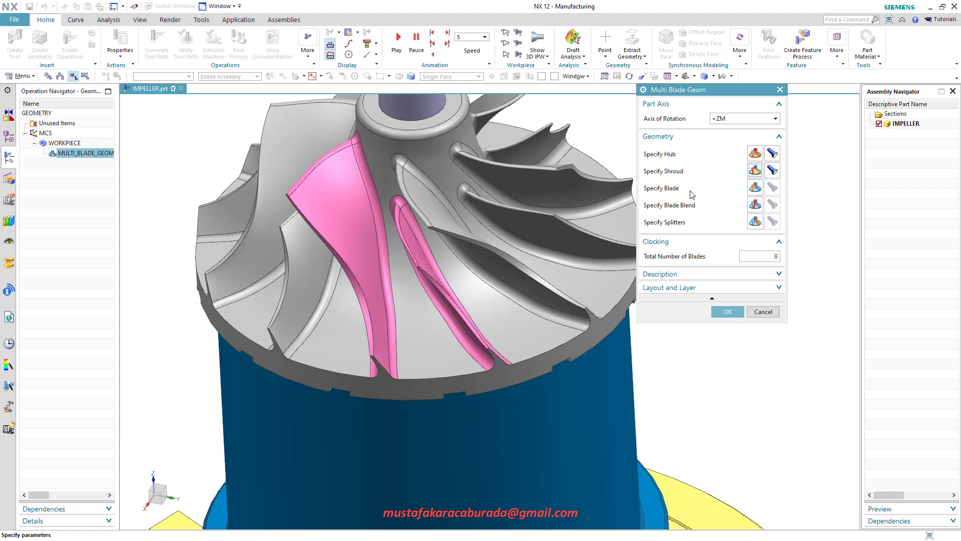
# - Set the blade geometry to three faces of one main impeller blade
pyautogui.click(756, 187)
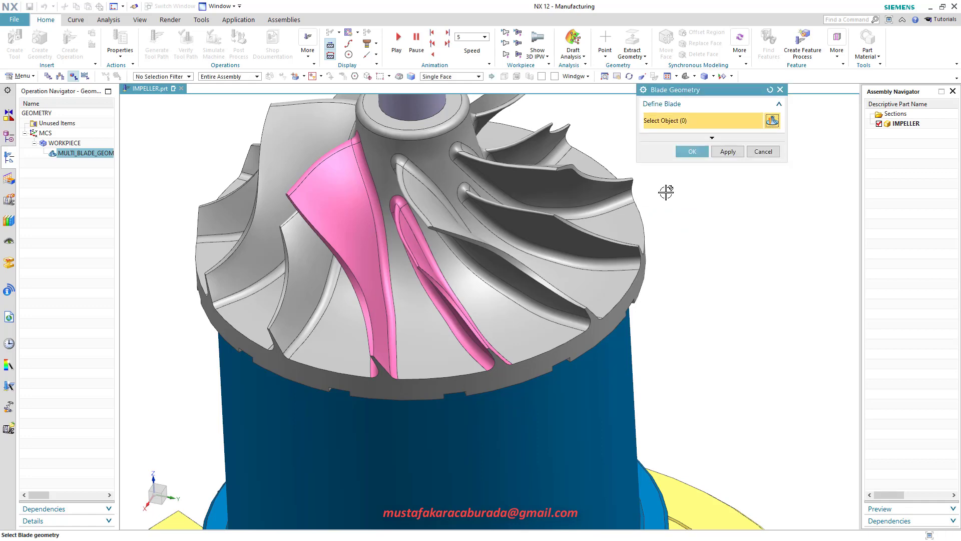
pyautogui.click(335, 189)
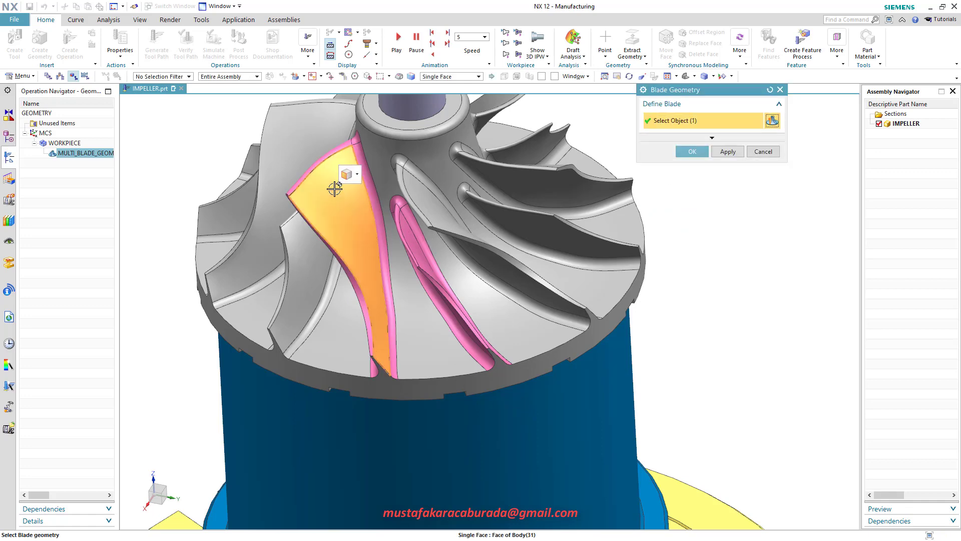
pyautogui.click(328, 162)
pyautogui.moveTo(361, 230)
pyautogui.mouseDown(button='middle')
pyautogui.moveTo(431, 230)
pyautogui.moveTo(432, 219)
pyautogui.mouseUp(button='middle')
pyautogui.click(588, 304)
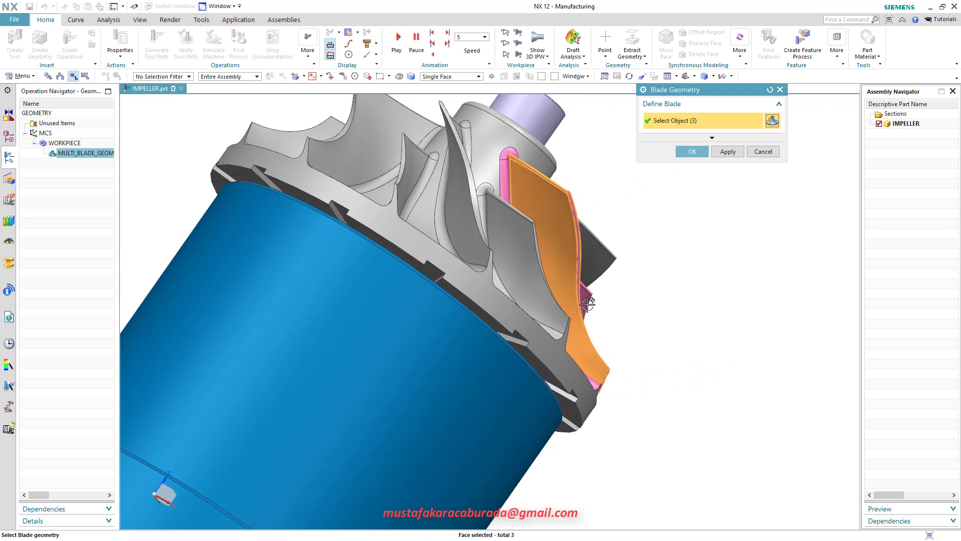
pyautogui.moveTo(588, 304); pyautogui.dragTo(423, 287, button='middle')
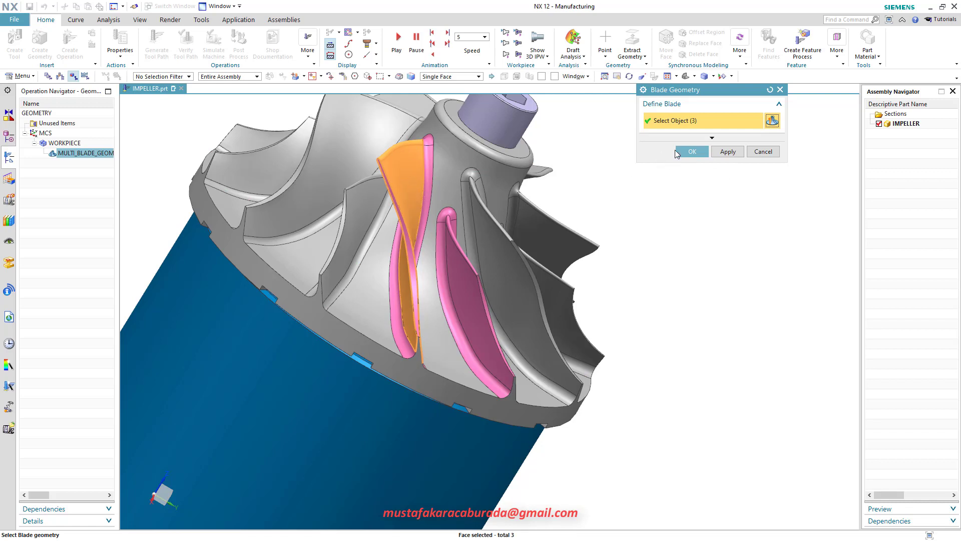
pyautogui.click(677, 152)
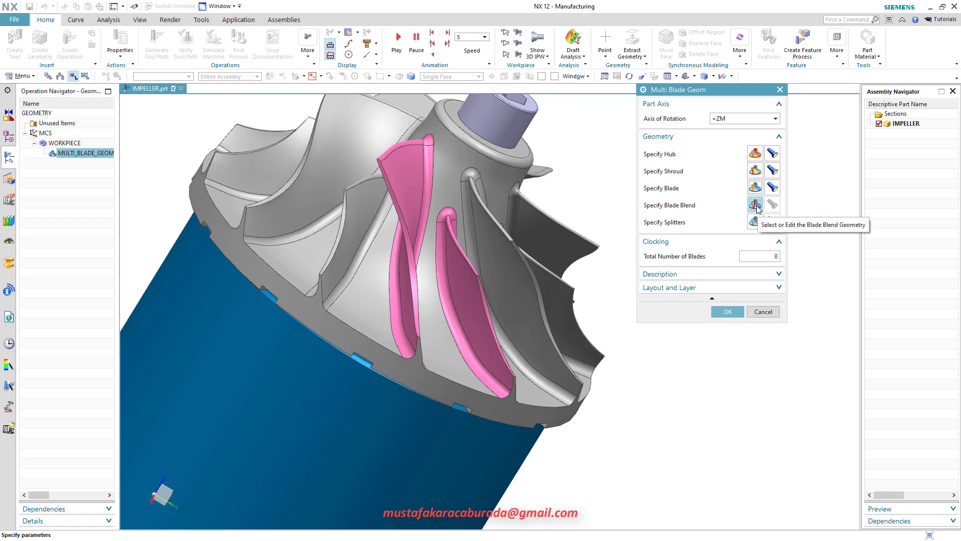
# - Set the blade blend geometry to the blade's two fillet faces at the root
pyautogui.click(755, 205)
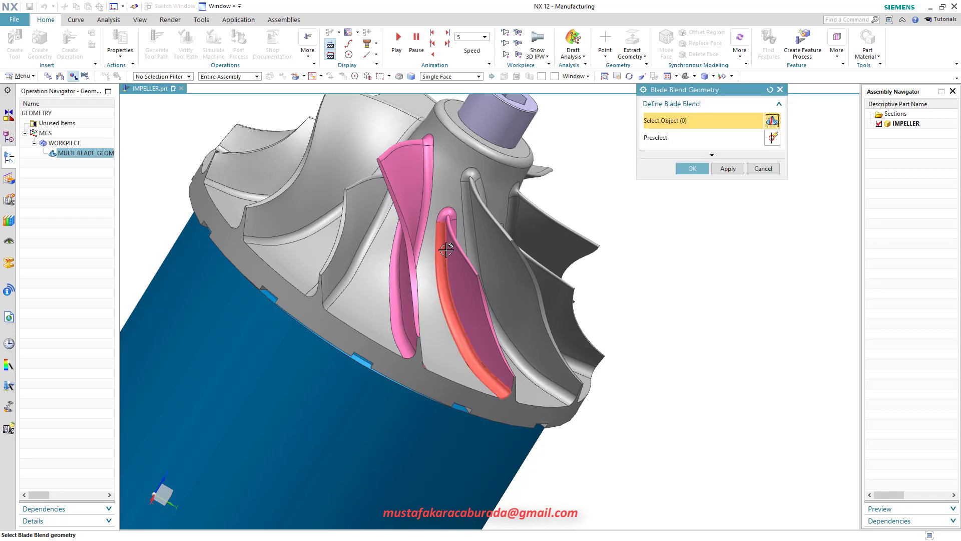
pyautogui.moveTo(449, 247); pyautogui.dragTo(423, 265, button='middle')
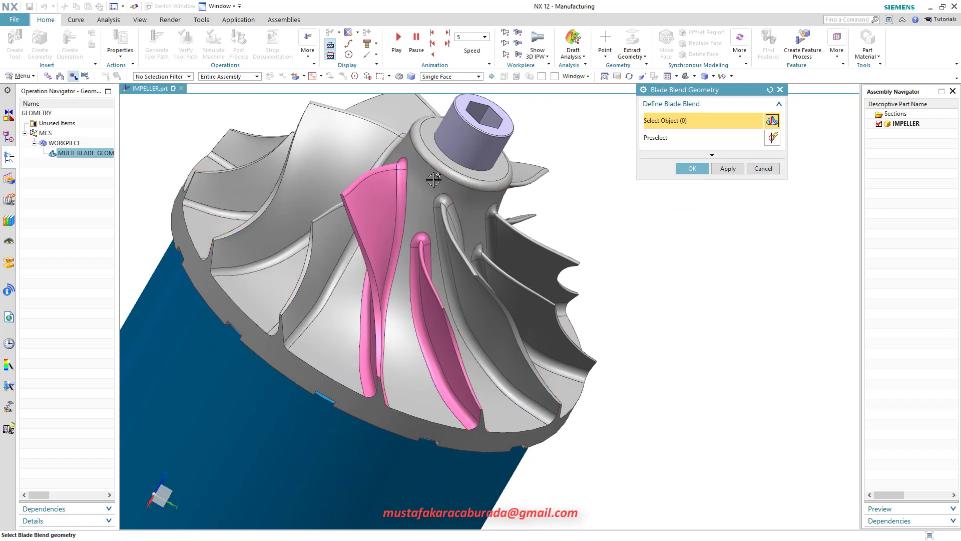
pyautogui.click(403, 166)
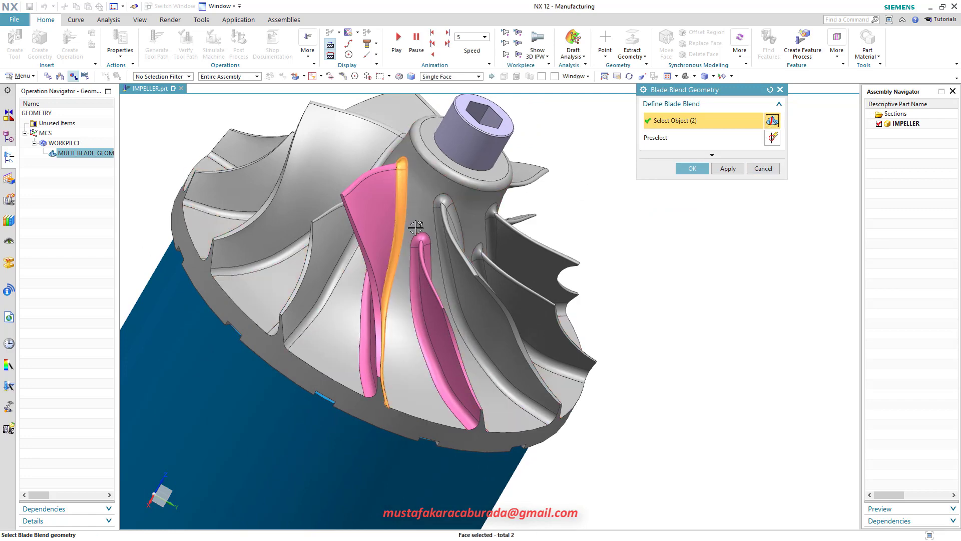
pyautogui.moveTo(416, 228)
pyautogui.mouseDown(button='middle')
pyautogui.moveTo(521, 216)
pyautogui.moveTo(637, 286)
pyautogui.mouseUp(button='middle')
pyautogui.click(693, 169)
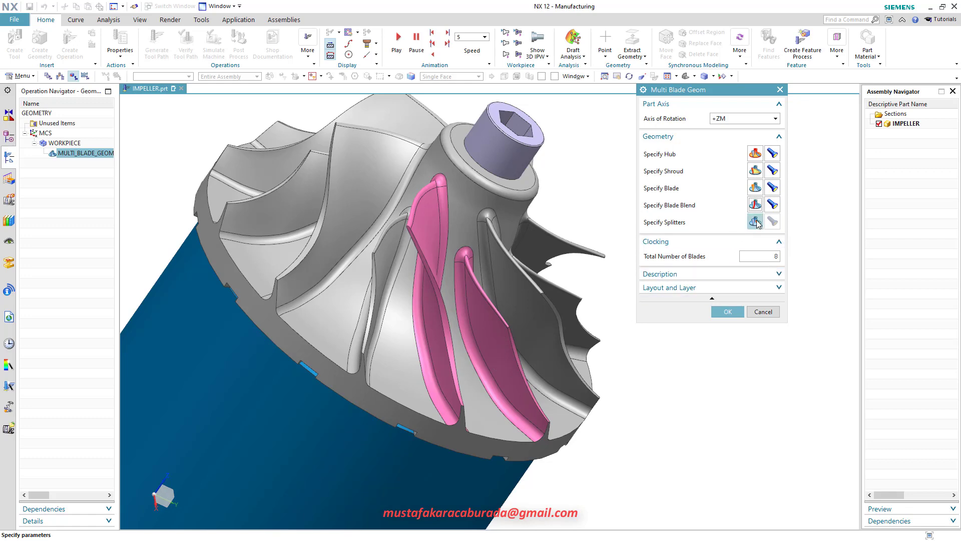
# - Select the three wall faces of the splitter blade as splitter geometry
pyautogui.click(756, 220)
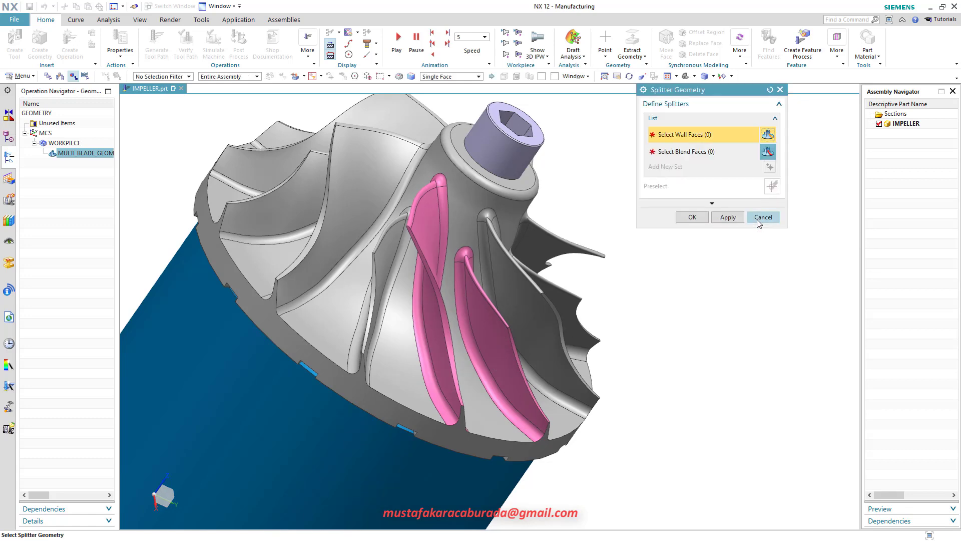
pyautogui.press('Home')
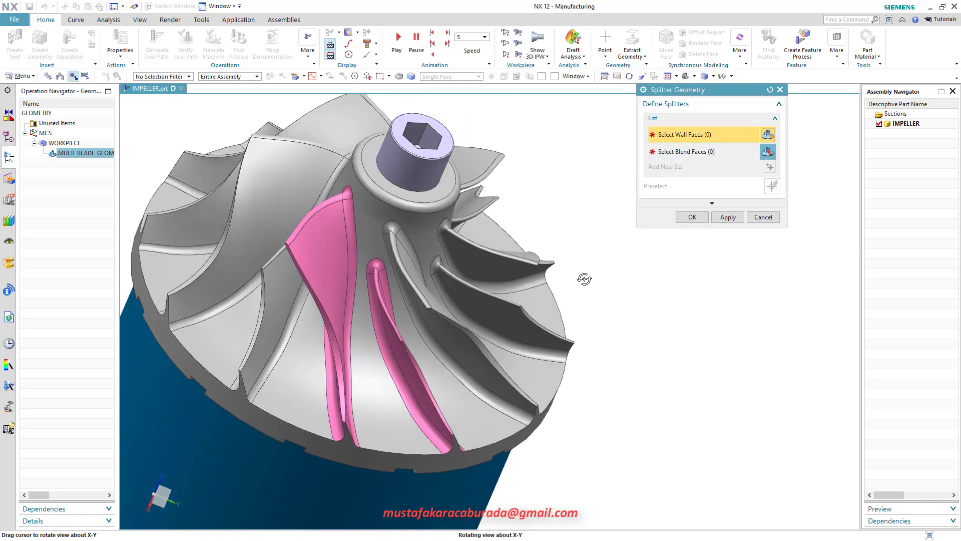
pyautogui.scroll(2, 430, 291)
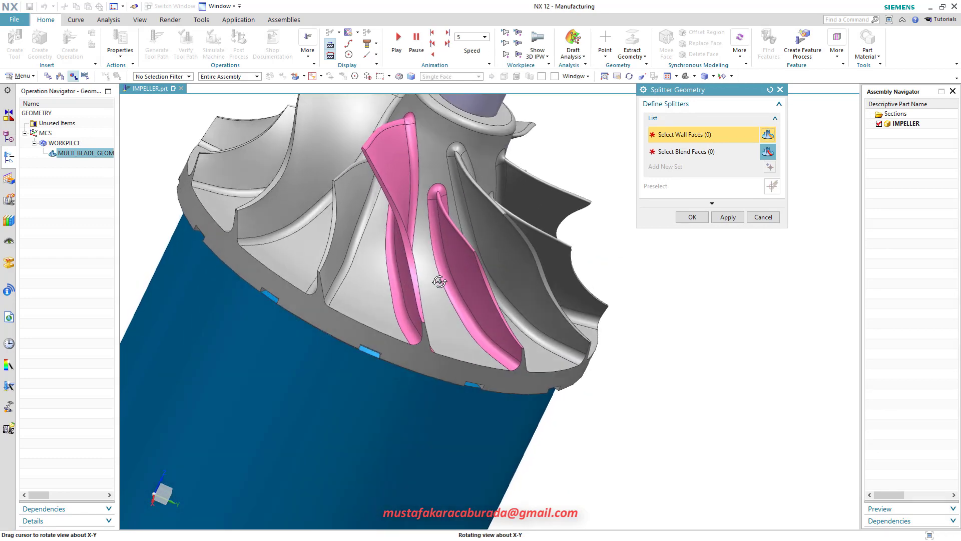
pyautogui.scroll(2, 451, 275)
pyautogui.scroll(2, 465, 266)
pyautogui.click(471, 259)
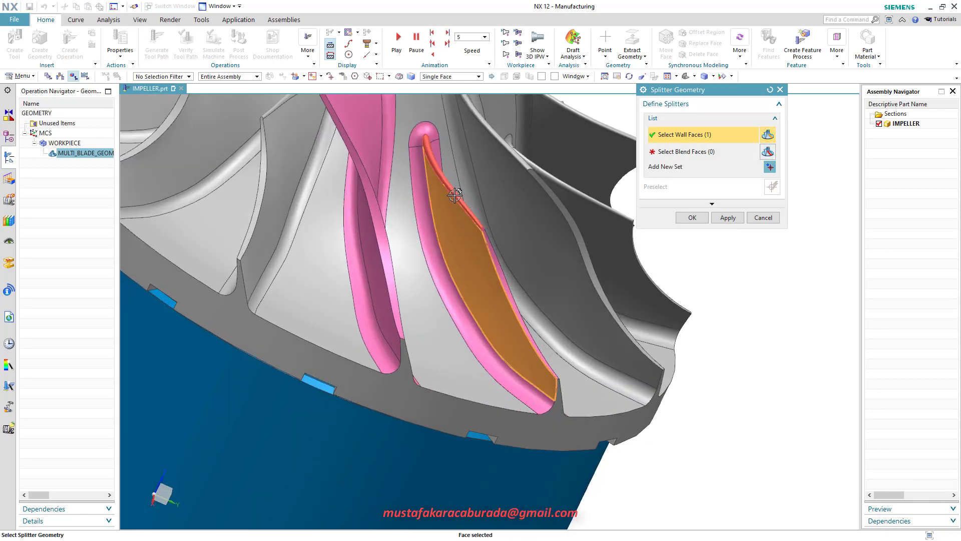
pyautogui.click(481, 217)
pyautogui.scroll(-3, 464, 269)
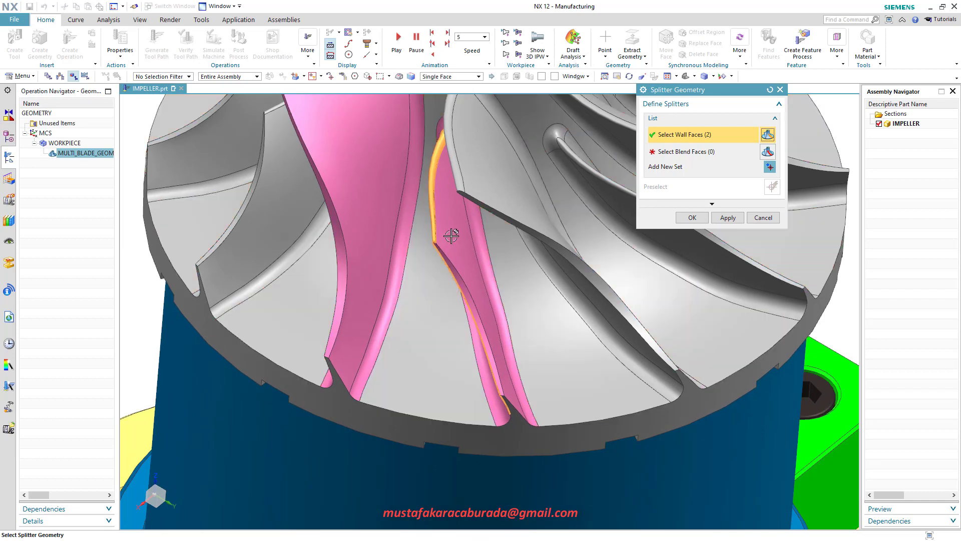
pyautogui.click(451, 232)
pyautogui.moveTo(476, 350)
pyautogui.mouseDown(button='middle')
pyautogui.moveTo(502, 347)
pyautogui.moveTo(376, 408)
pyautogui.mouseUp(button='middle')
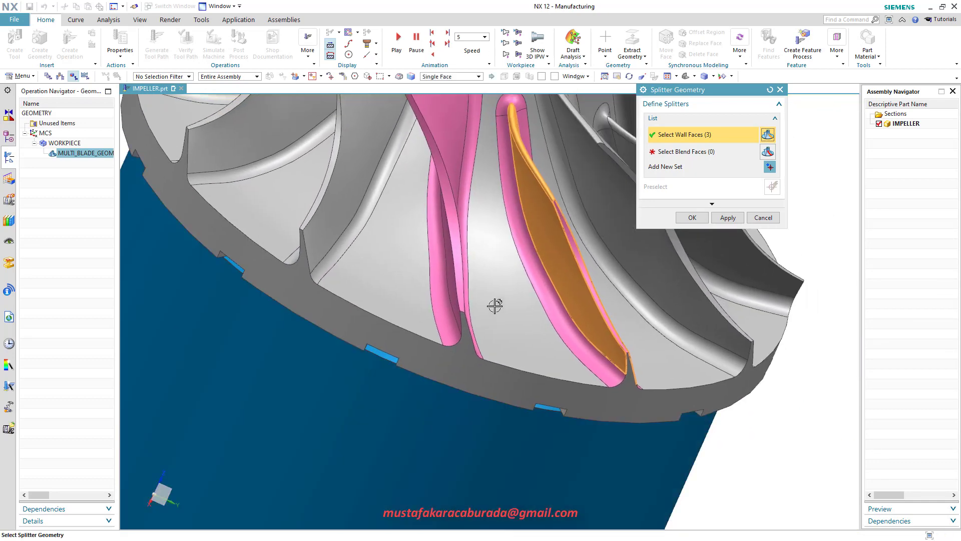
# - Add the splitter's three blend faces, including its top cap, and confirm the splitter
pyautogui.click(678, 152)
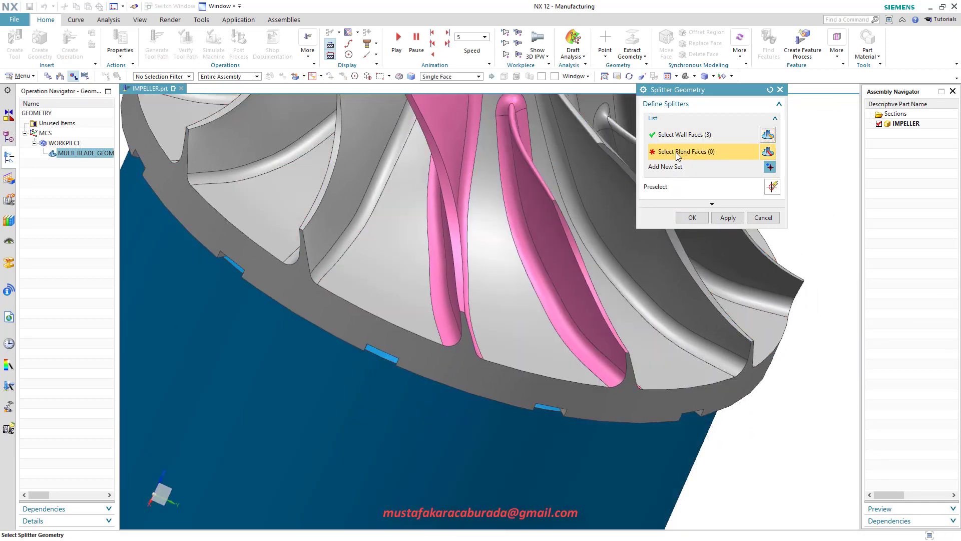
pyautogui.click(551, 295)
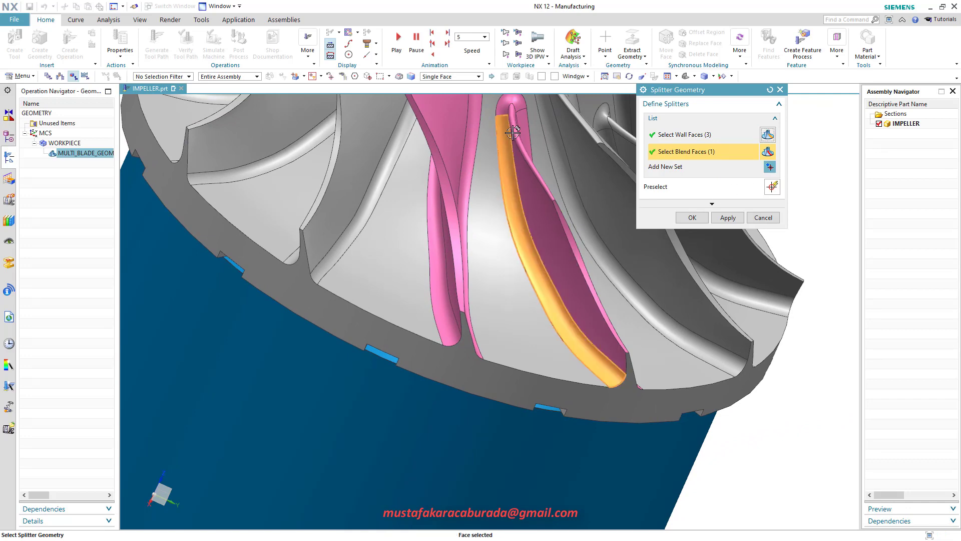
pyautogui.click(503, 107)
pyautogui.click(524, 135)
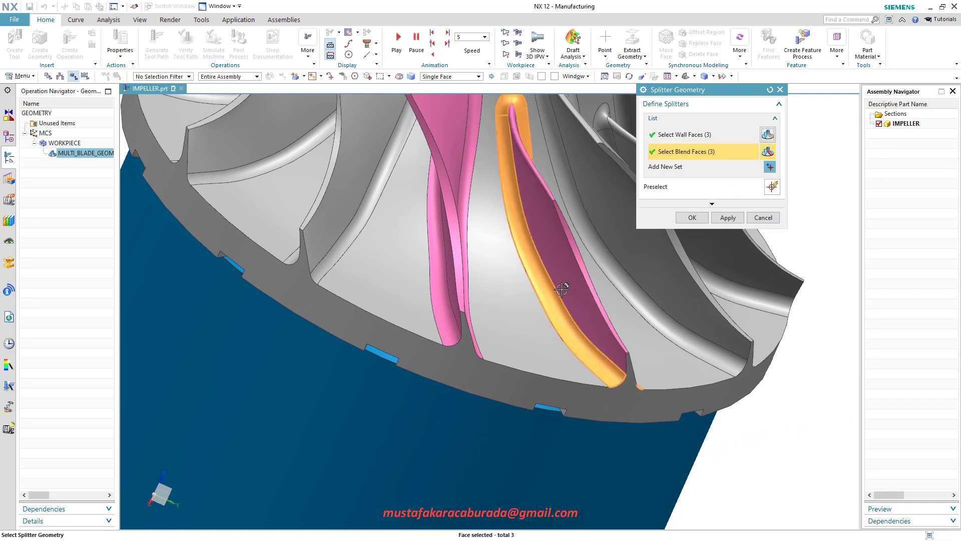
pyautogui.moveTo(562, 290)
pyautogui.mouseDown(button='middle')
pyautogui.moveTo(538, 239)
pyautogui.moveTo(559, 304)
pyautogui.mouseUp(button='middle')
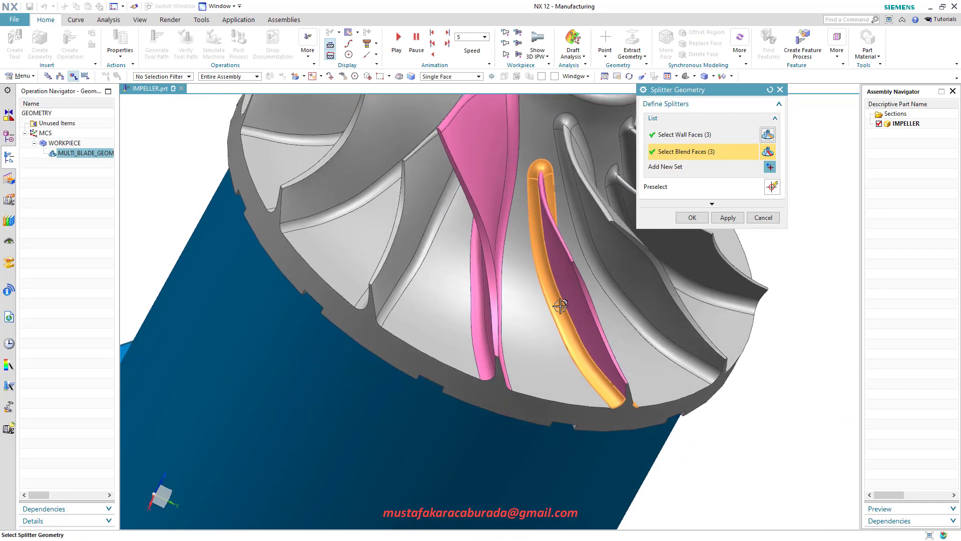
pyautogui.click(693, 217)
pyautogui.moveTo(534, 283)
pyautogui.mouseDown(button='middle')
pyautogui.moveTo(498, 359)
pyautogui.moveTo(500, 325)
pyautogui.mouseUp(button='middle')
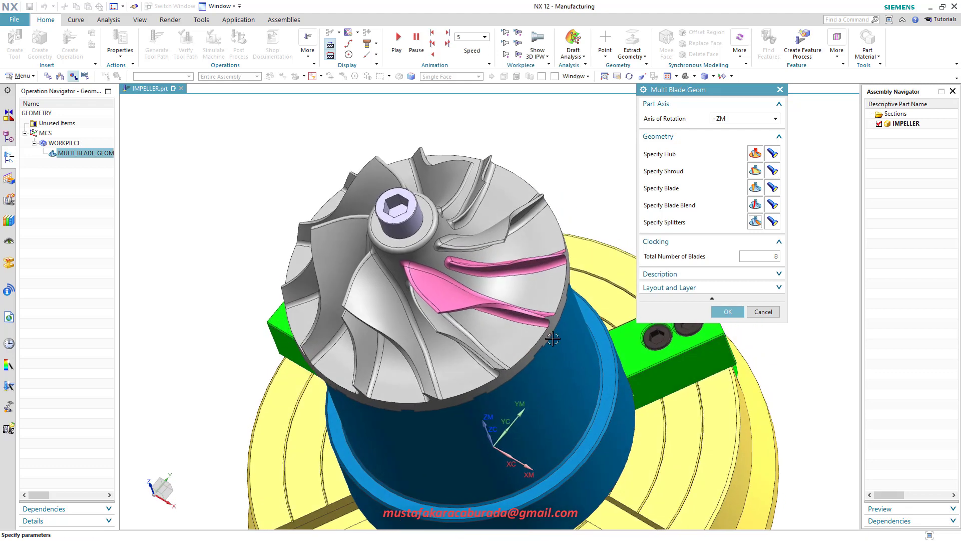
# - Change Total Number of Blades under Clocking from 8 to 6
pyautogui.moveTo(394, 362); pyautogui.dragTo(424, 378, button='middle')
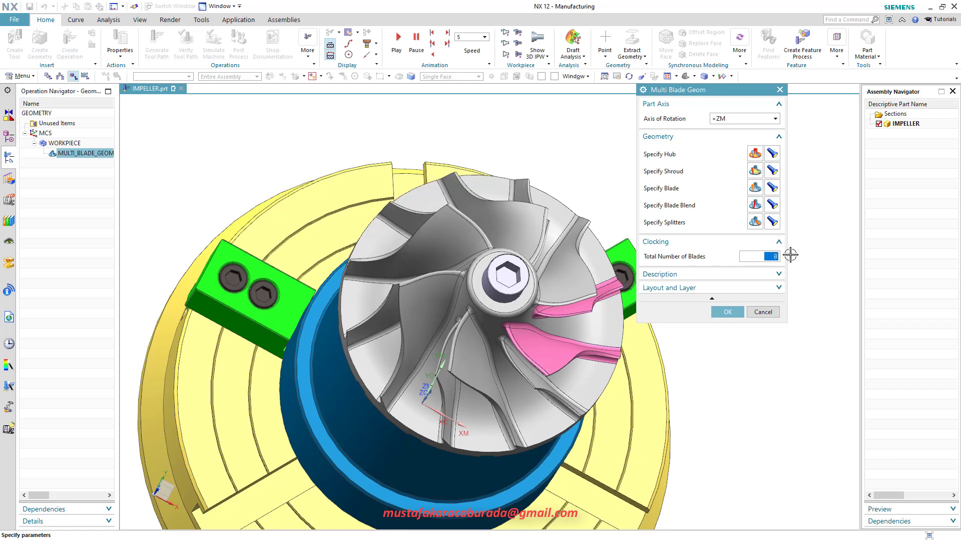
pyautogui.write('6')
pyautogui.press('Return')
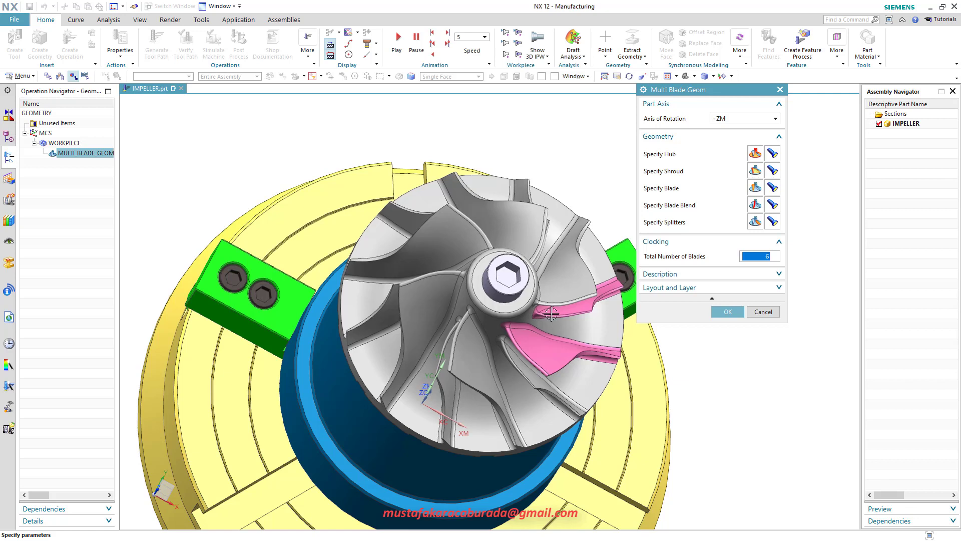
pyautogui.click(729, 314)
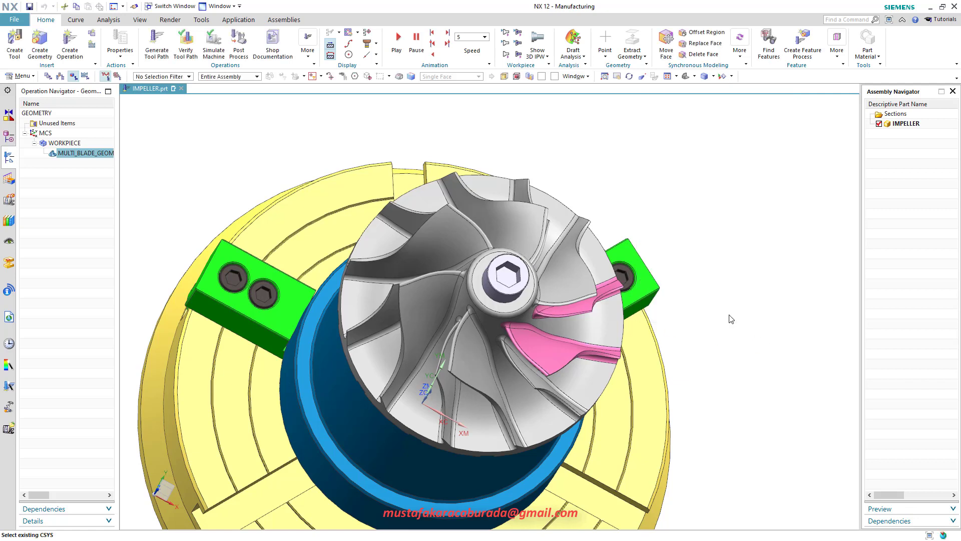
pyautogui.moveTo(722, 315)
pyautogui.mouseDown(button='middle')
pyautogui.moveTo(515, 347)
pyautogui.moveTo(506, 281)
pyautogui.mouseUp(button='middle')
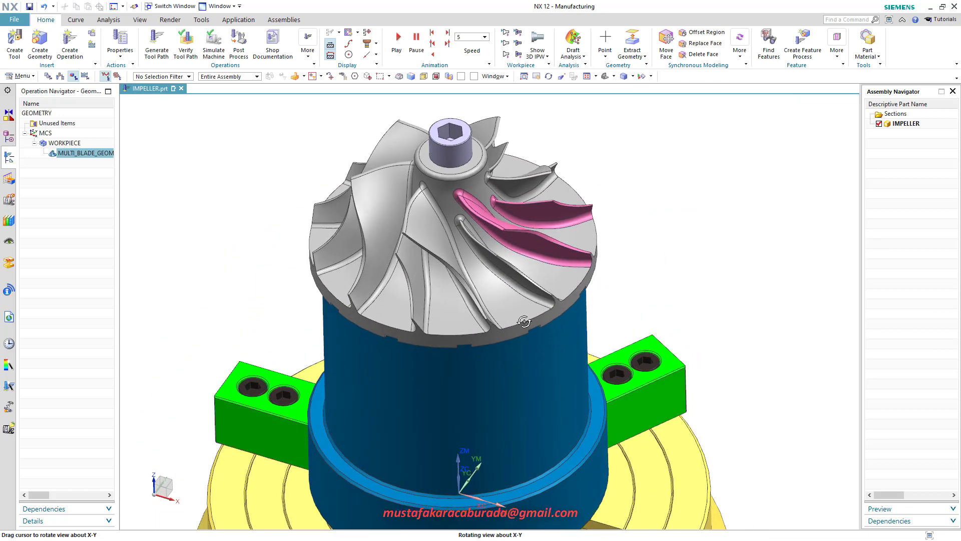
pyautogui.click(77, 187)
pyautogui.click(77, 154)
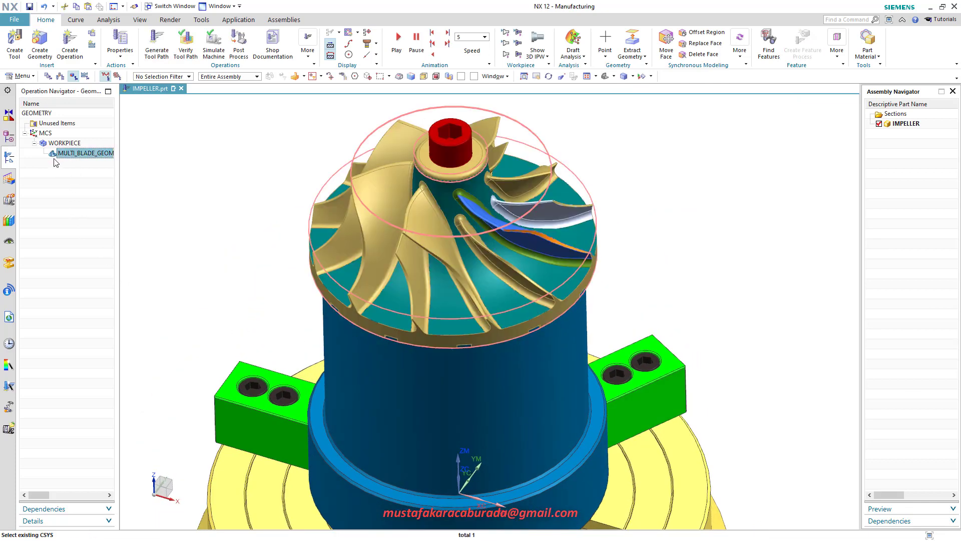
pyautogui.moveTo(415, 316); pyautogui.dragTo(411, 313, button='middle')
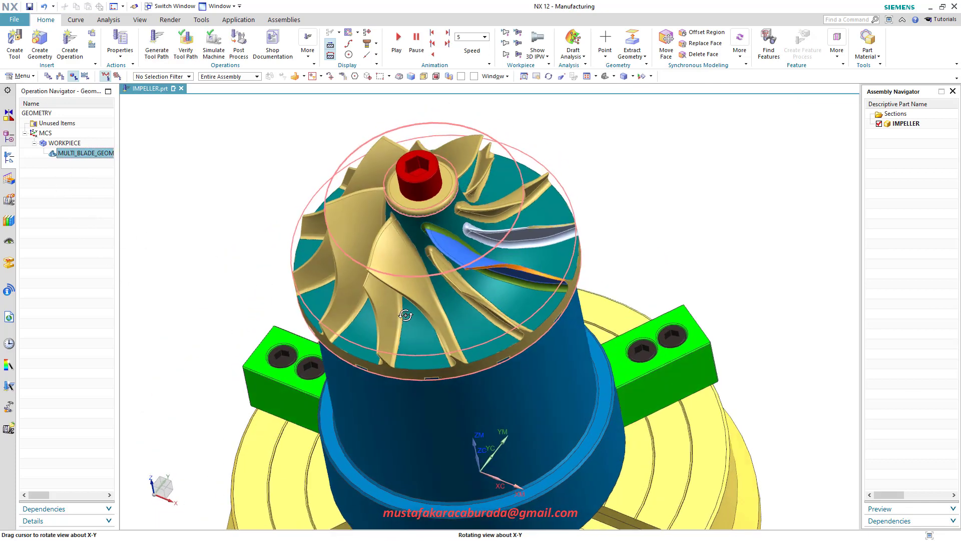
pyautogui.press('Home')
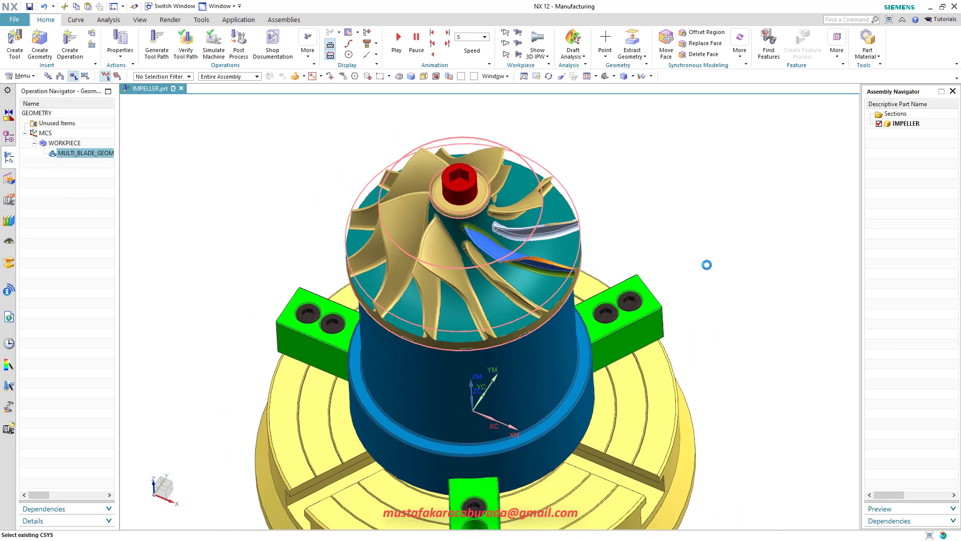
pyautogui.scroll(-5, 518, 211)
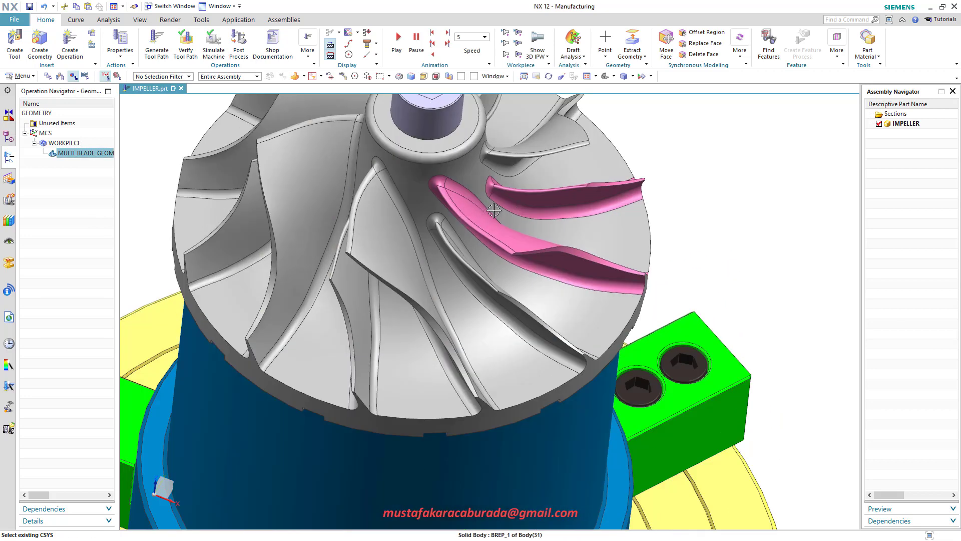
pyautogui.scroll(2, 494, 211)
pyautogui.scroll(3, 556, 210)
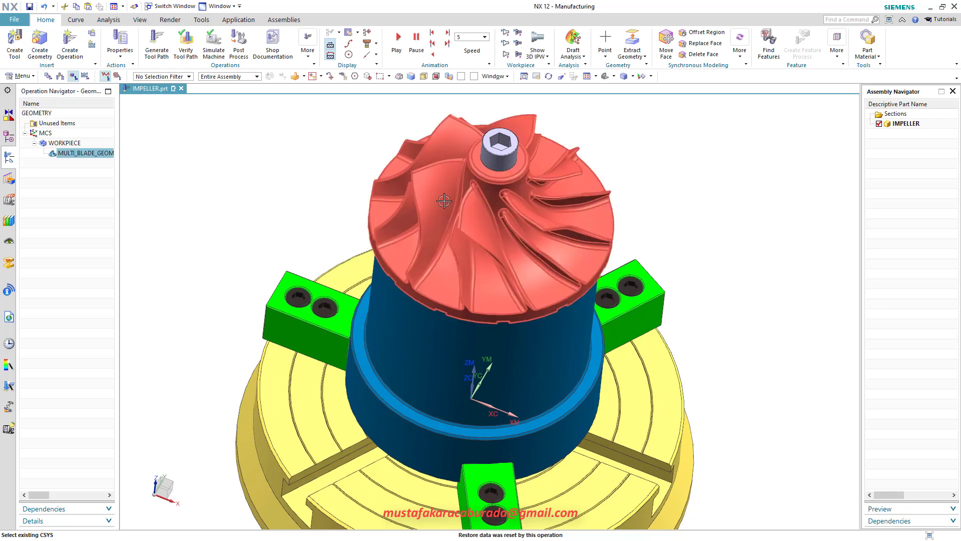
pyautogui.moveTo(487, 271); pyautogui.dragTo(563, 207, button='middle')
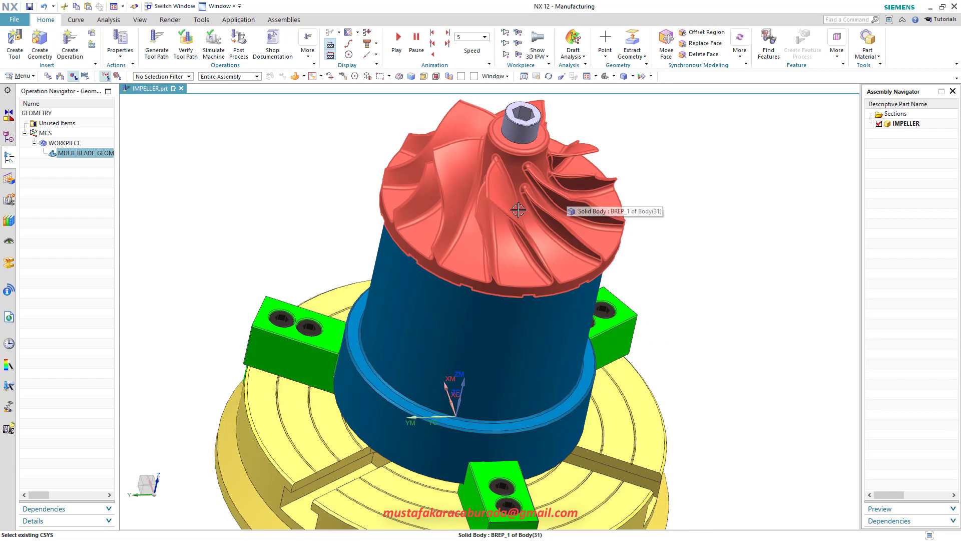
pyautogui.moveTo(549, 319); pyautogui.dragTo(428, 318, button='middle')
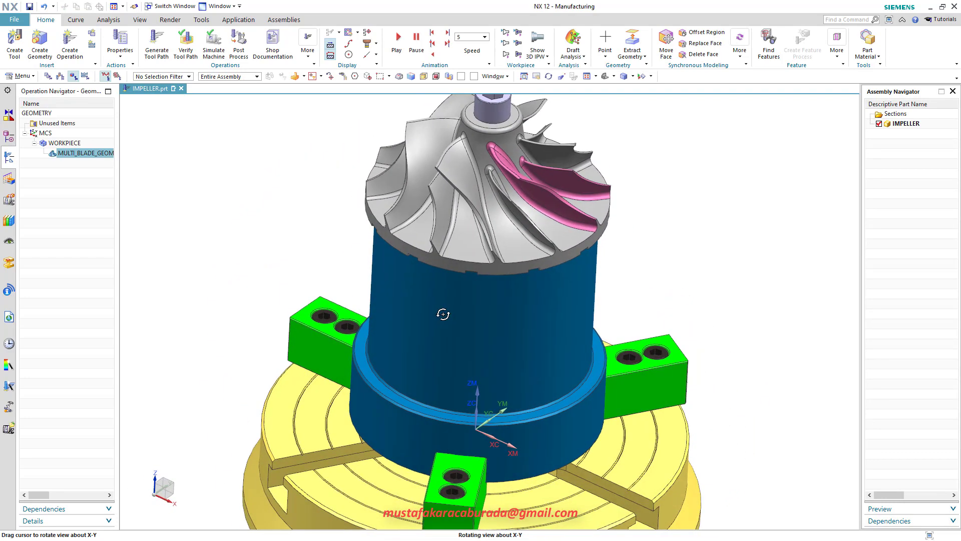
pyautogui.moveTo(428, 318); pyautogui.dragTo(589, 205, button='middle')
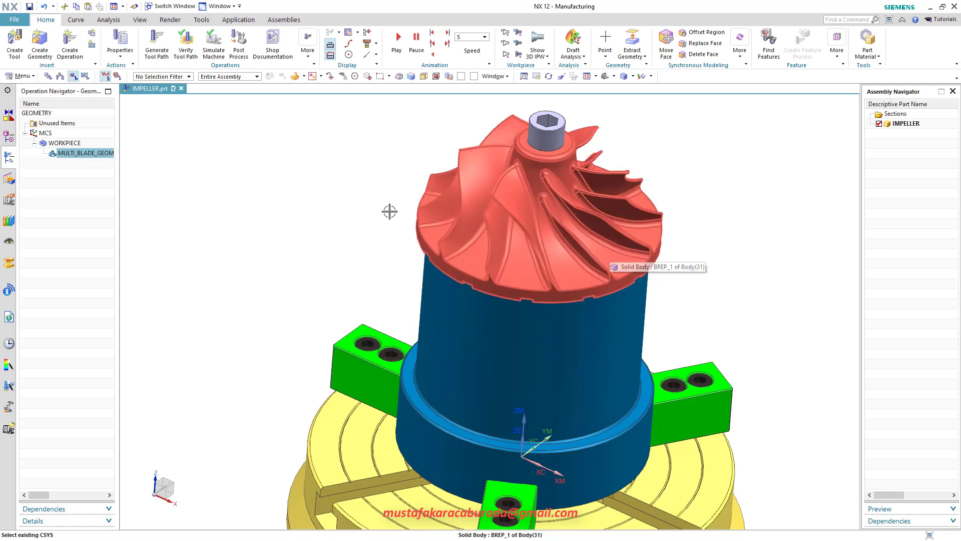
pyautogui.moveTo(356, 232); pyautogui.dragTo(348, 244, button='middle')
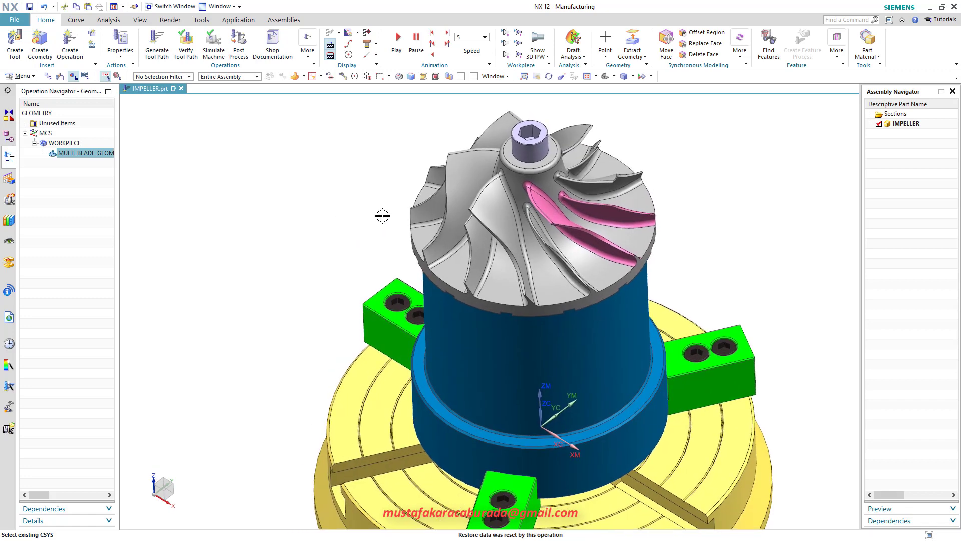
pyautogui.moveTo(549, 273); pyautogui.dragTo(380, 236, button='middle')
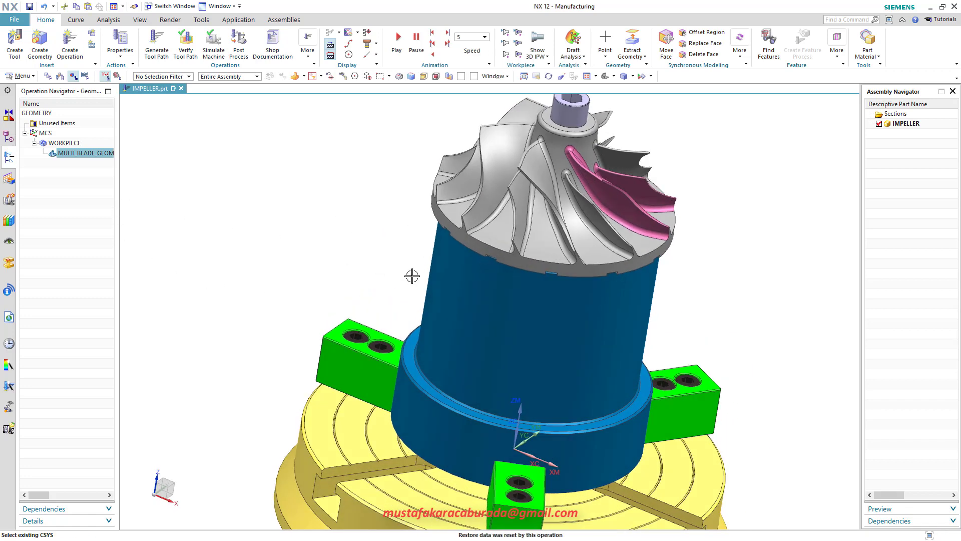
pyautogui.moveTo(412, 275)
pyautogui.mouseDown(button='middle')
pyautogui.moveTo(489, 311)
pyautogui.moveTo(270, 292)
pyautogui.mouseUp(button='middle')
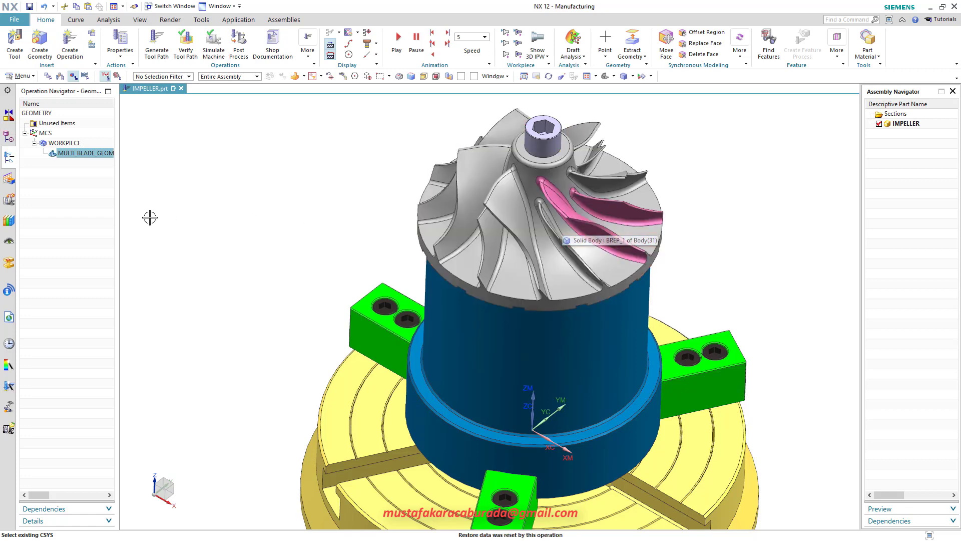
pyautogui.scroll(-2, 400, 245)
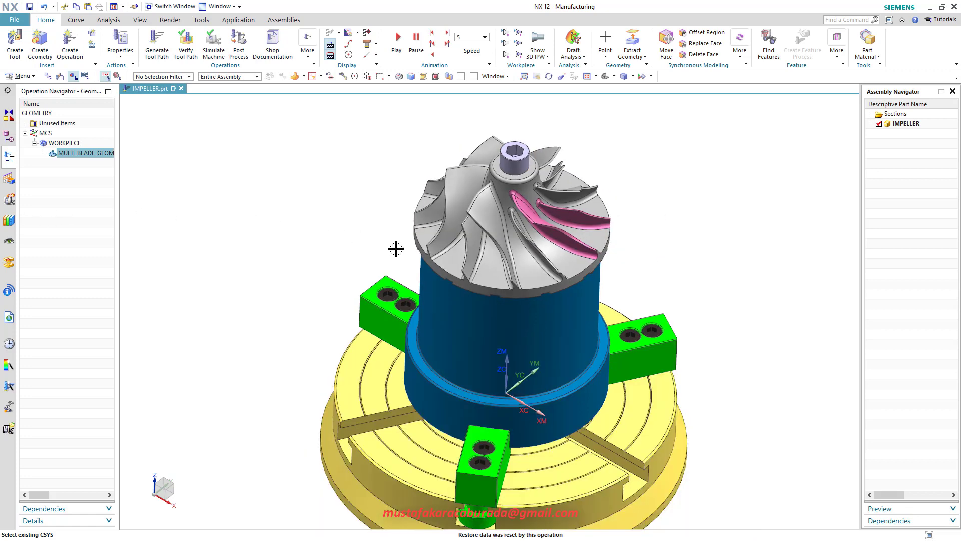
pyautogui.click(73, 171)
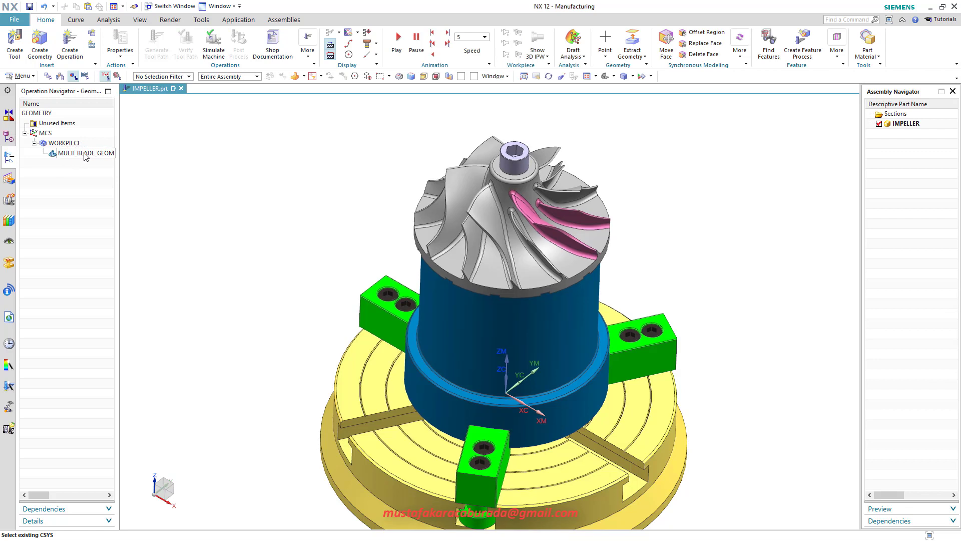